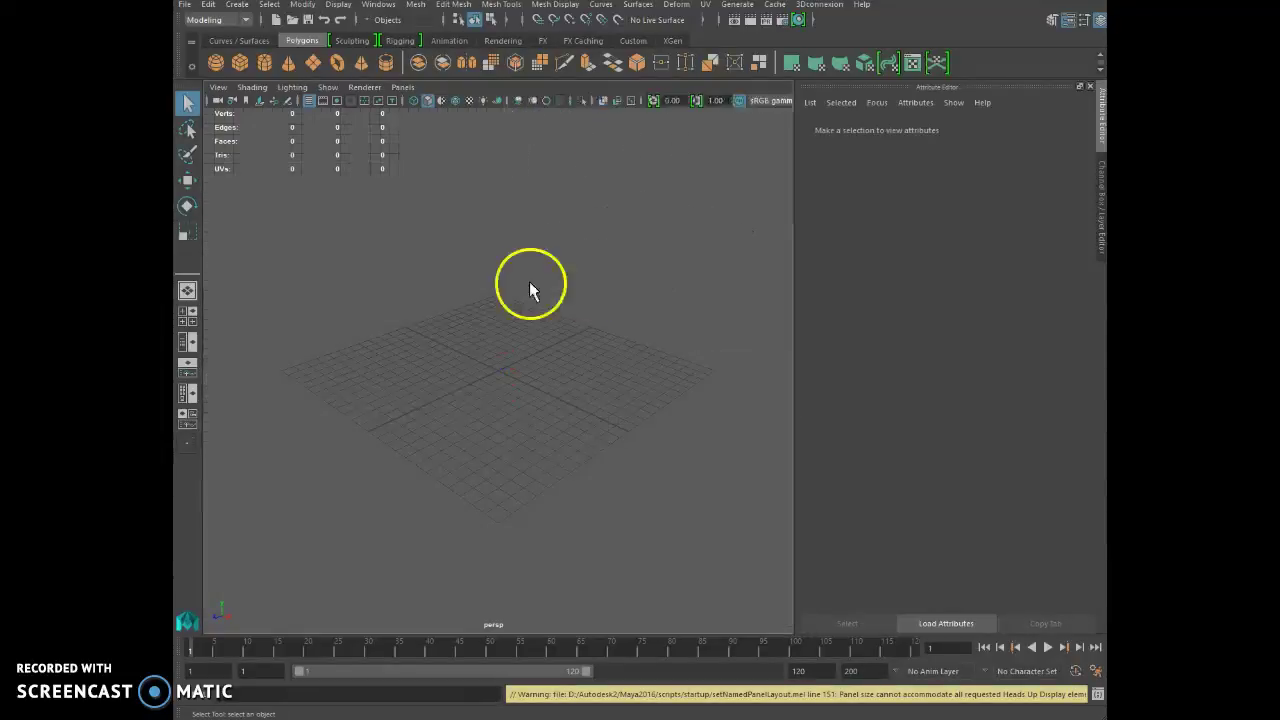
- Create a polygon cylinder about 1.05 in radius and 13 high on the grid, with 2 height subdivisions
left_click(260, 64)
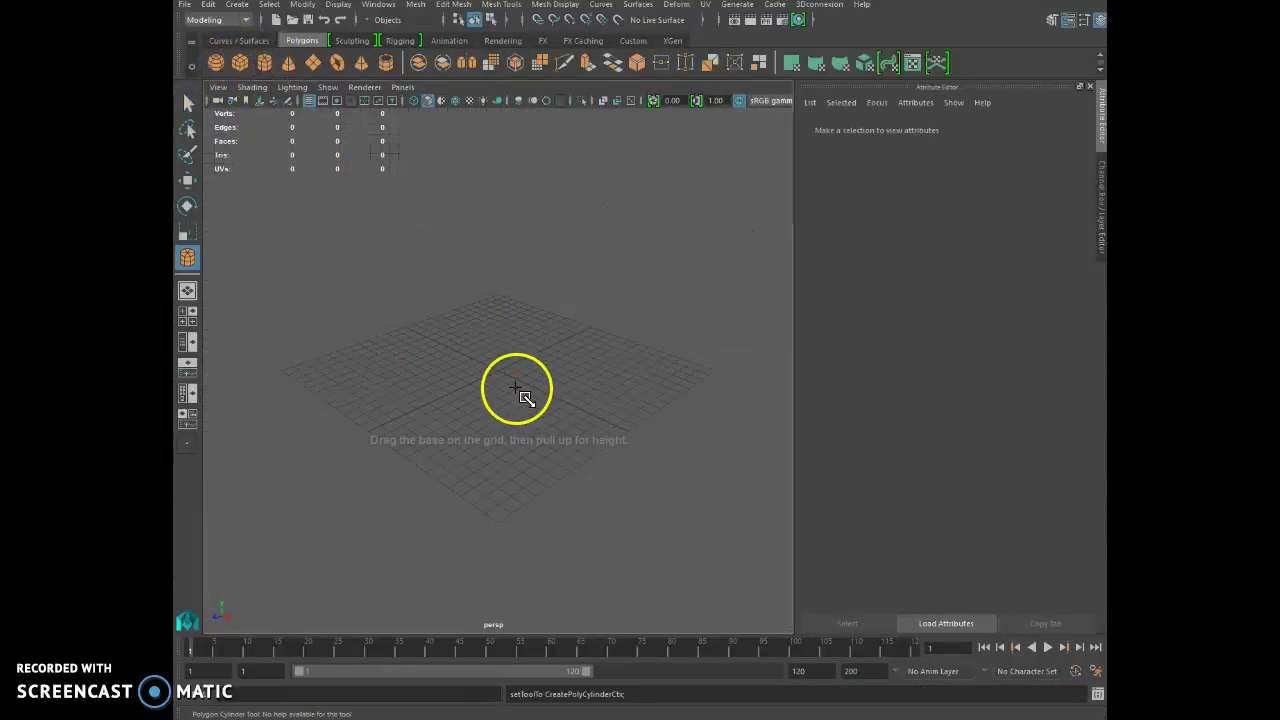
left_click_drag(501, 374, 508, 194)
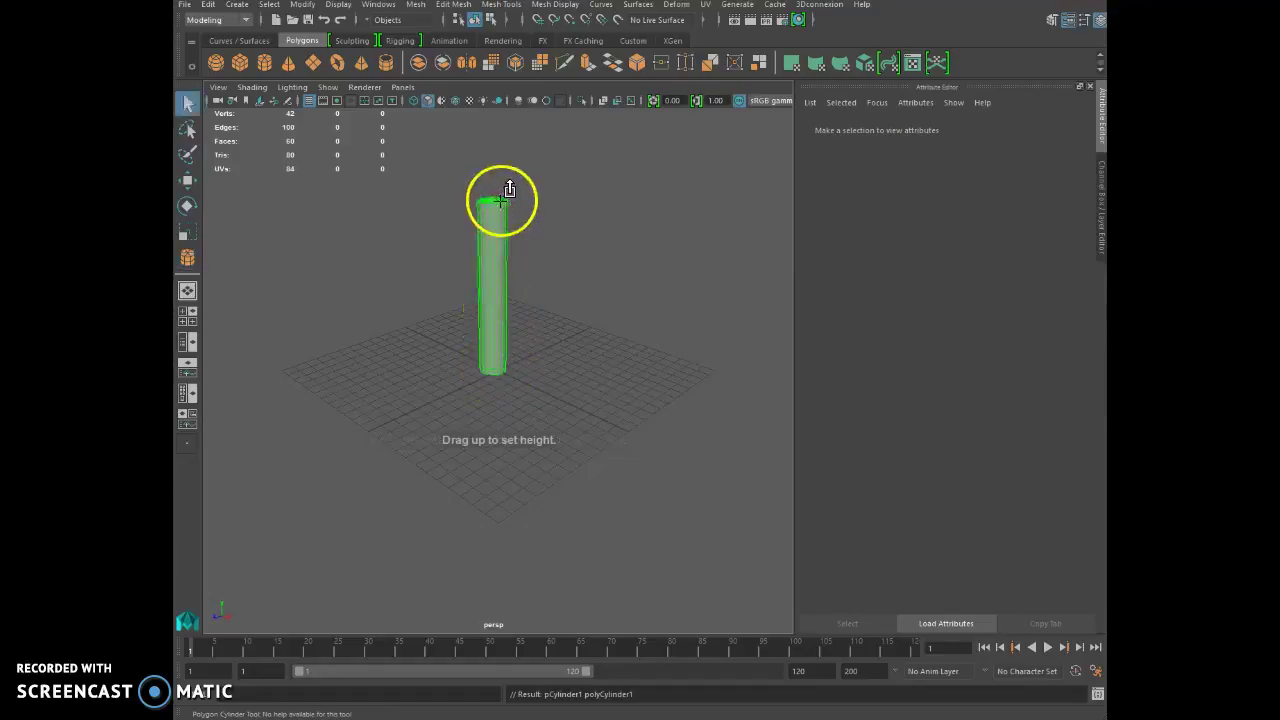
left_click(1098, 20)
left_click(1058, 330)
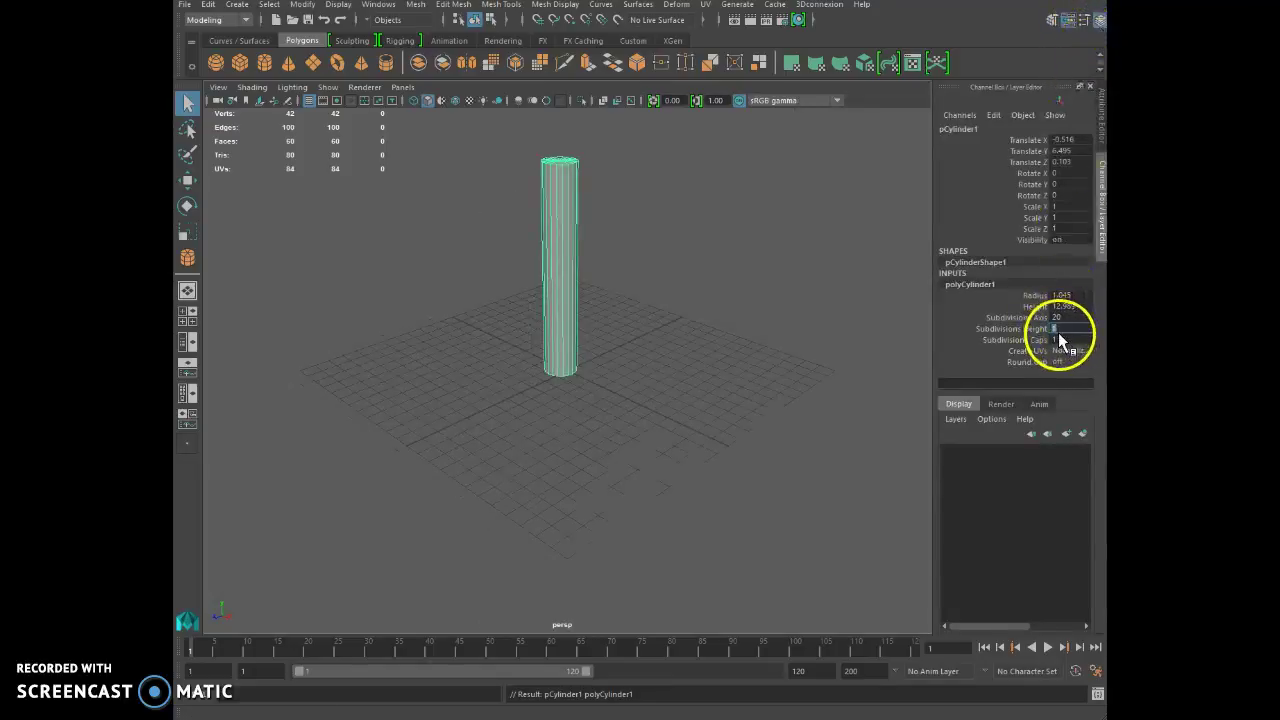
type("2")
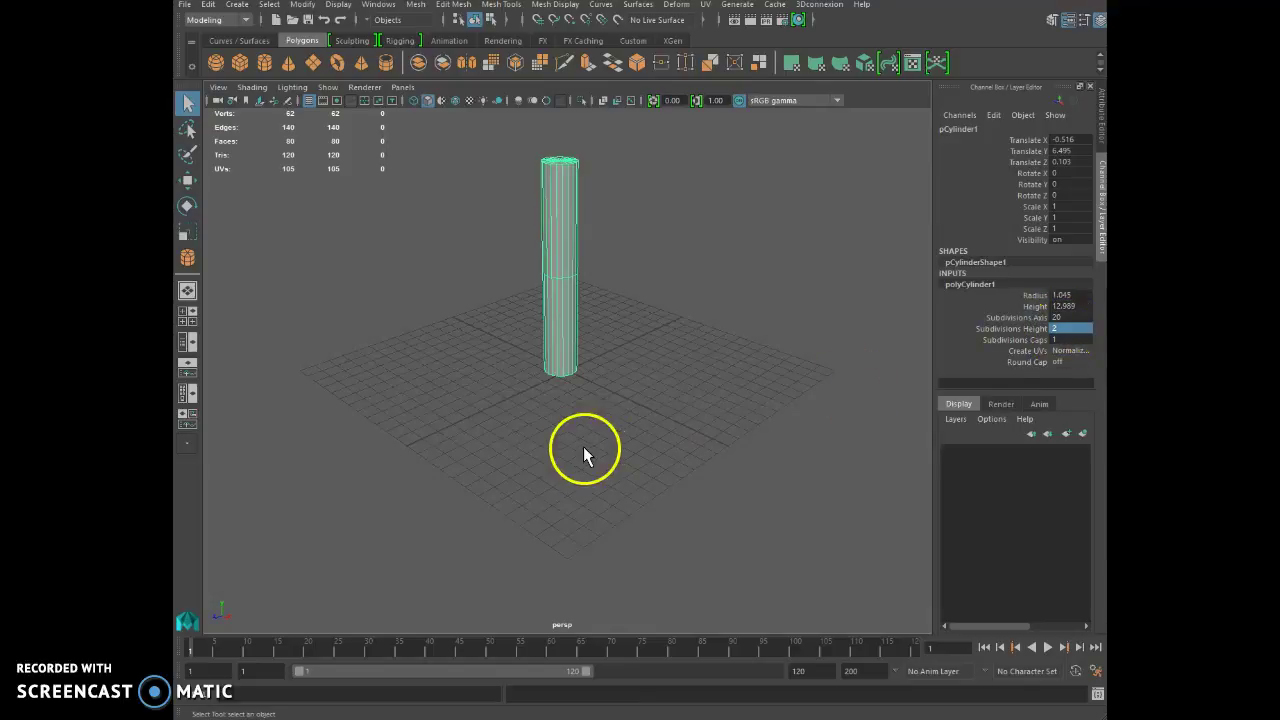
- Show the cylinder framed in the full-size front view and switch it to face selection
key("space")
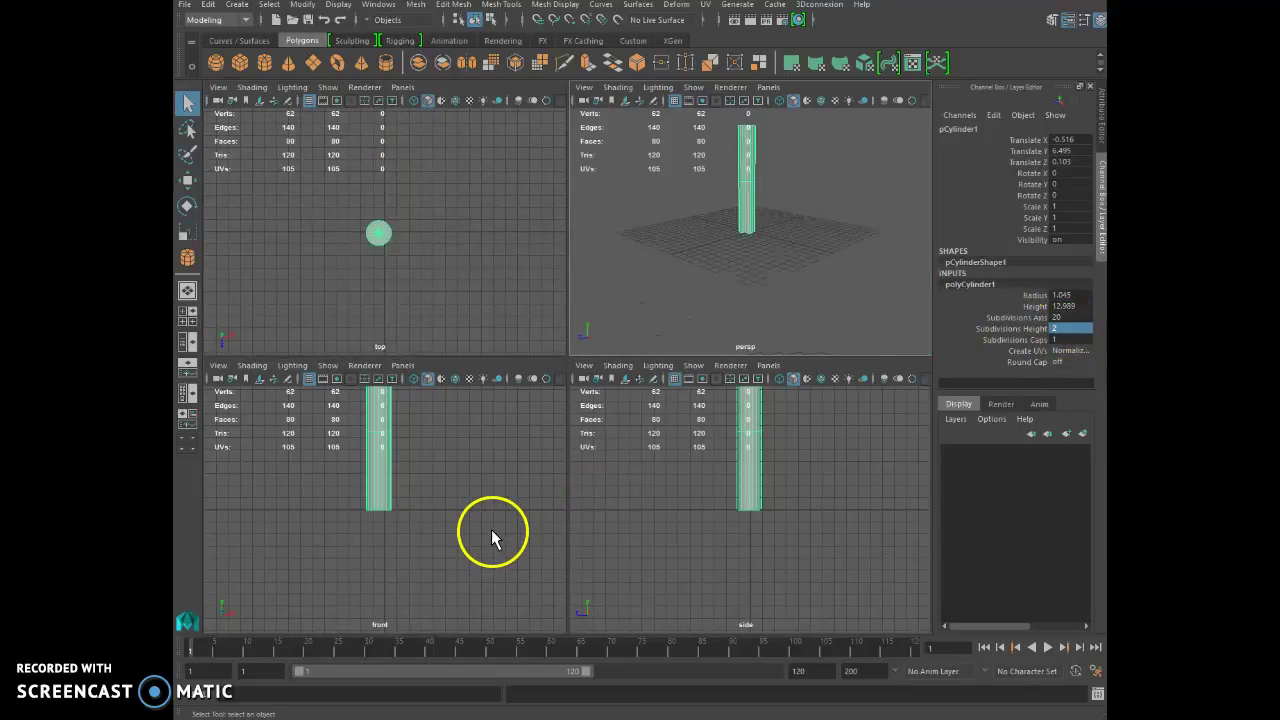
key("space")
key("f")
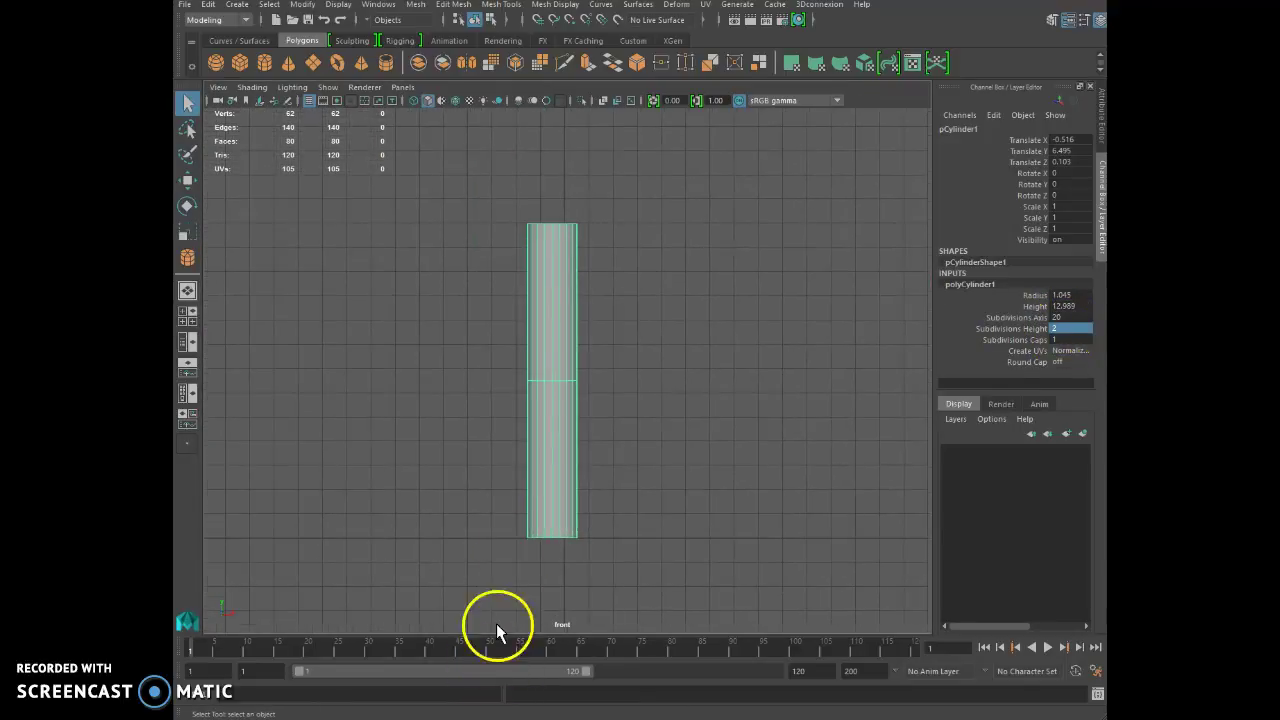
right_click_drag(571, 293, 573, 335)
- Try to paint-select the cylinder's front faces and inspect the selection in the perspective view
left_click(187, 155)
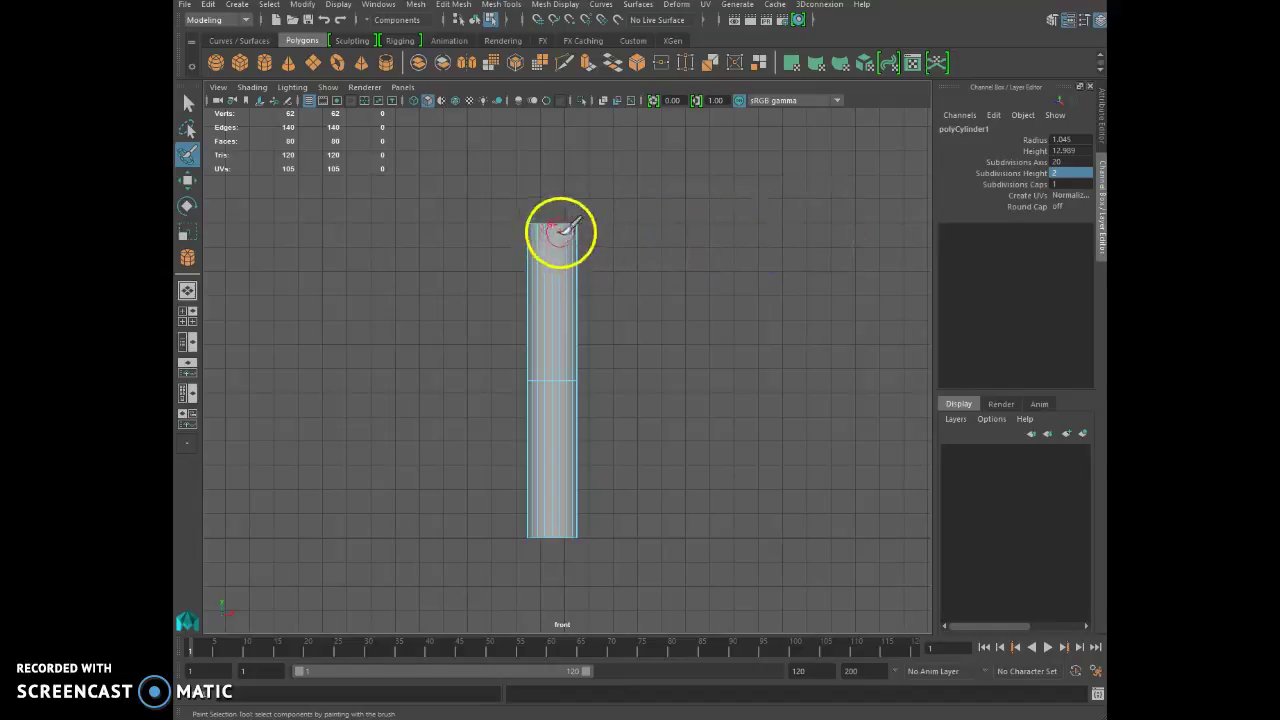
right_click_drag(572, 263, 564, 300)
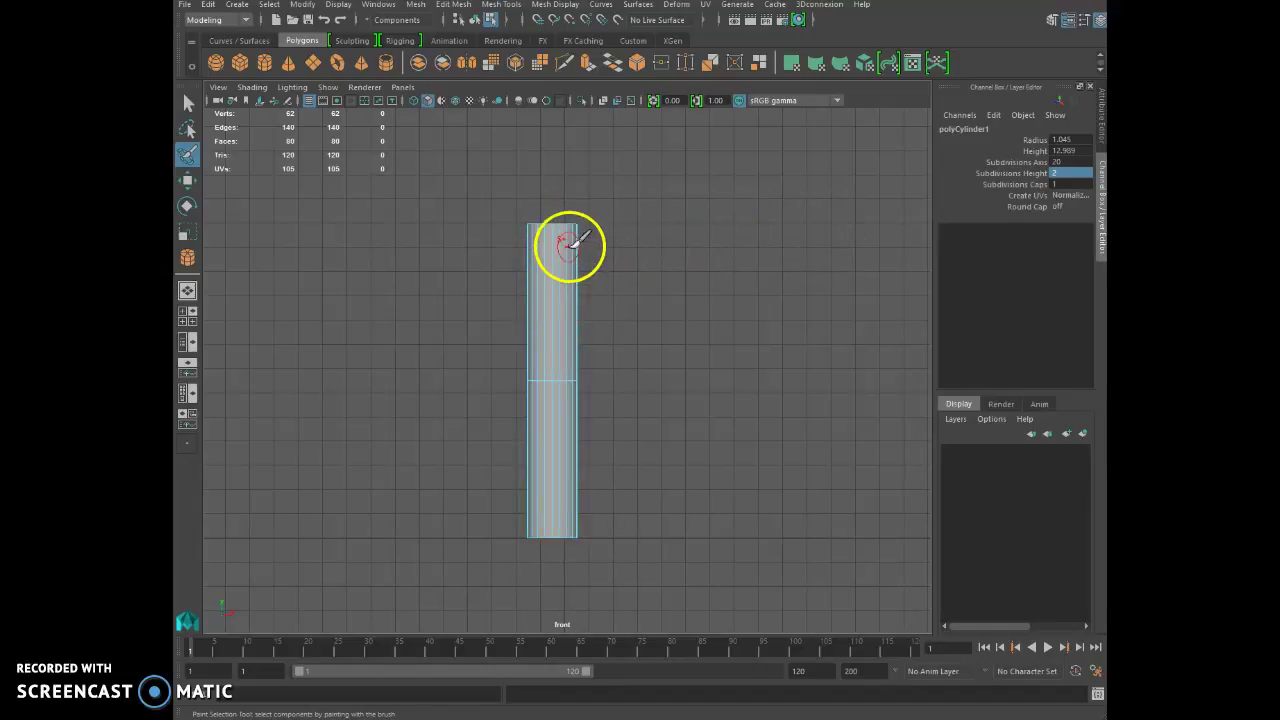
mouse_move(549, 383)
left_mouse_down()
mouse_move(537, 360)
mouse_move(550, 306)
mouse_move(574, 297)
mouse_move(903, 294)
mouse_move(546, 246)
mouse_move(577, 322)
mouse_move(540, 263)
mouse_move(554, 266)
mouse_move(503, 506)
mouse_move(550, 512)
mouse_move(577, 383)
mouse_move(660, 436)
left_mouse_up()
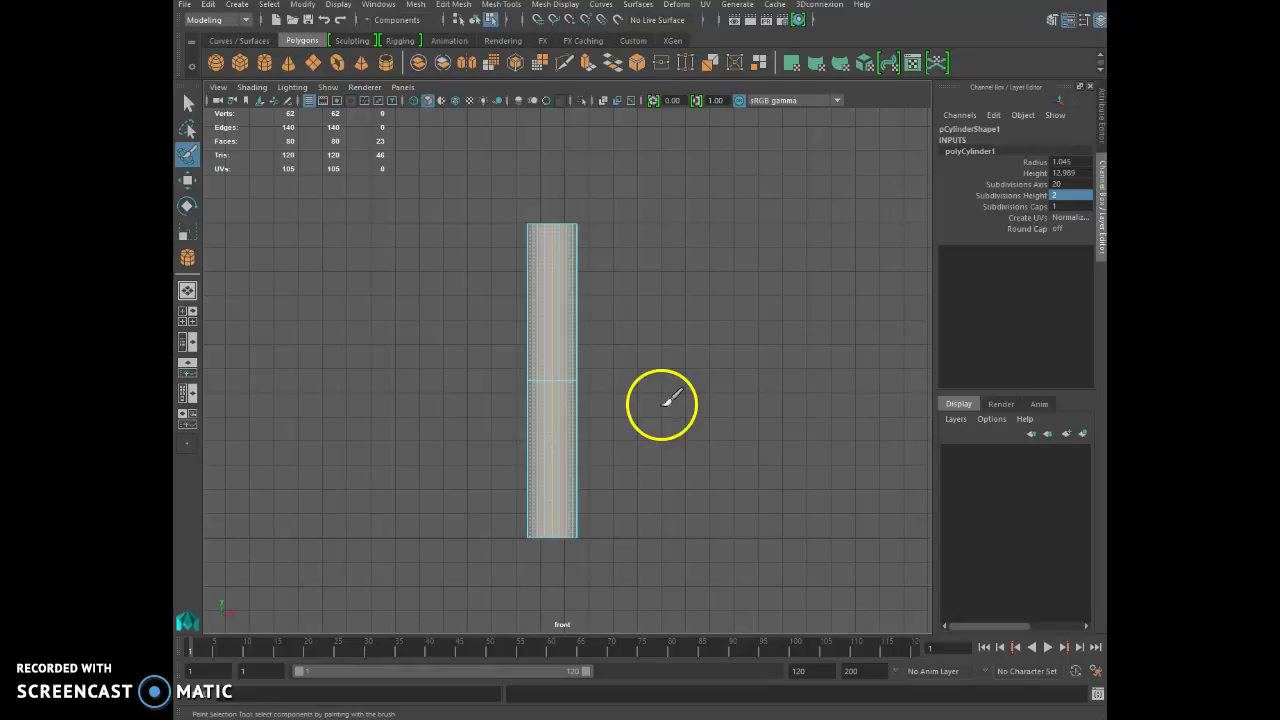
key("space")
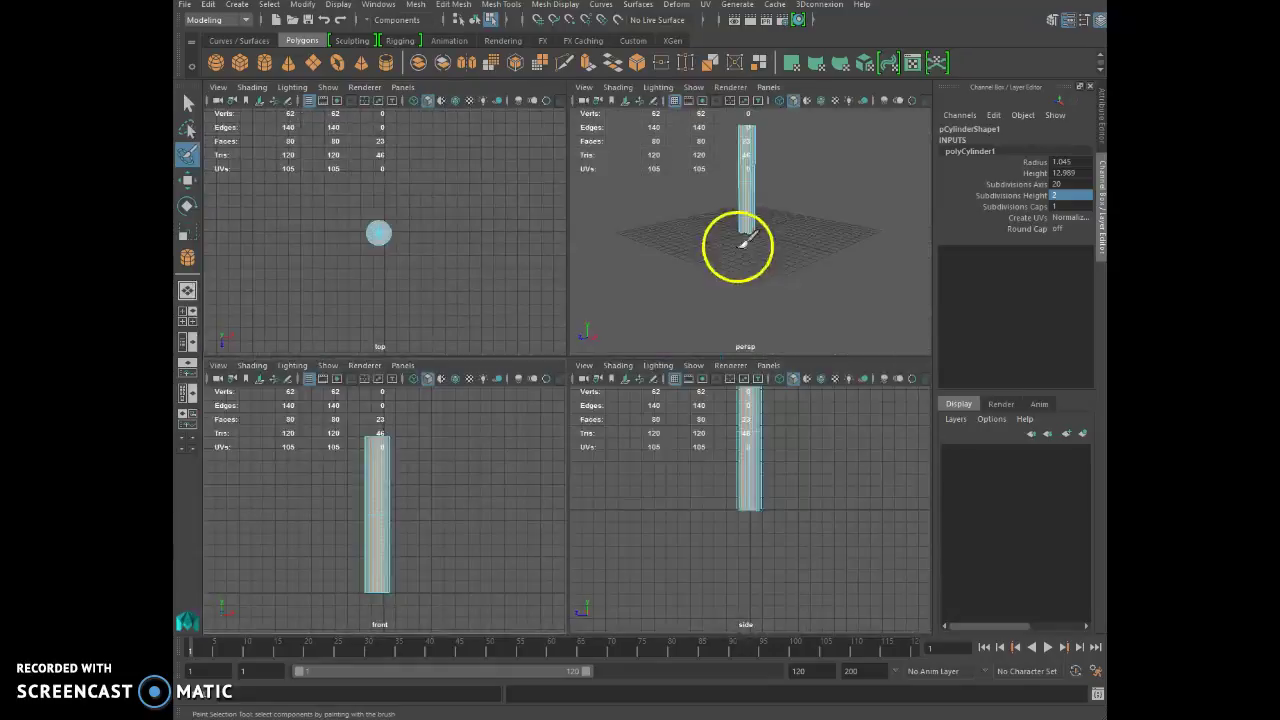
key("space")
left_click_drag(723, 266, 514, 420, "alt")
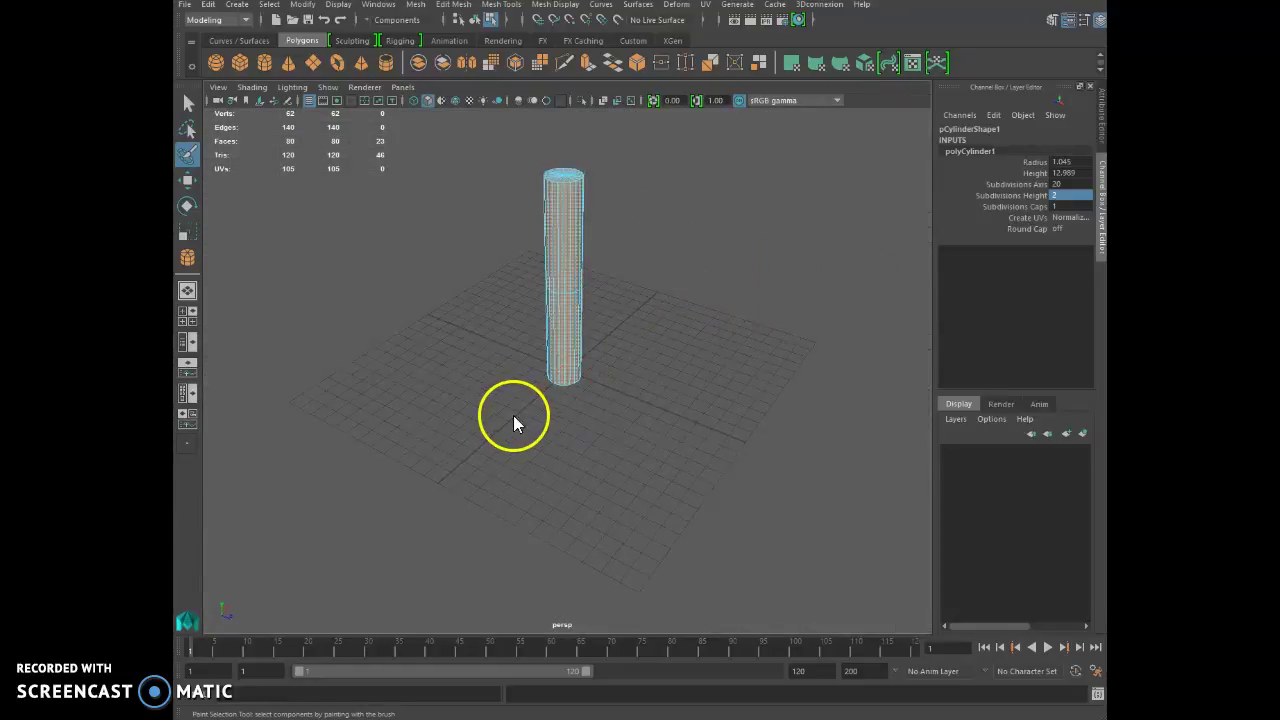
- In the front view, select the six central front-facing faces of the cylinder's upper half
key("space")
left_click(185, 184)
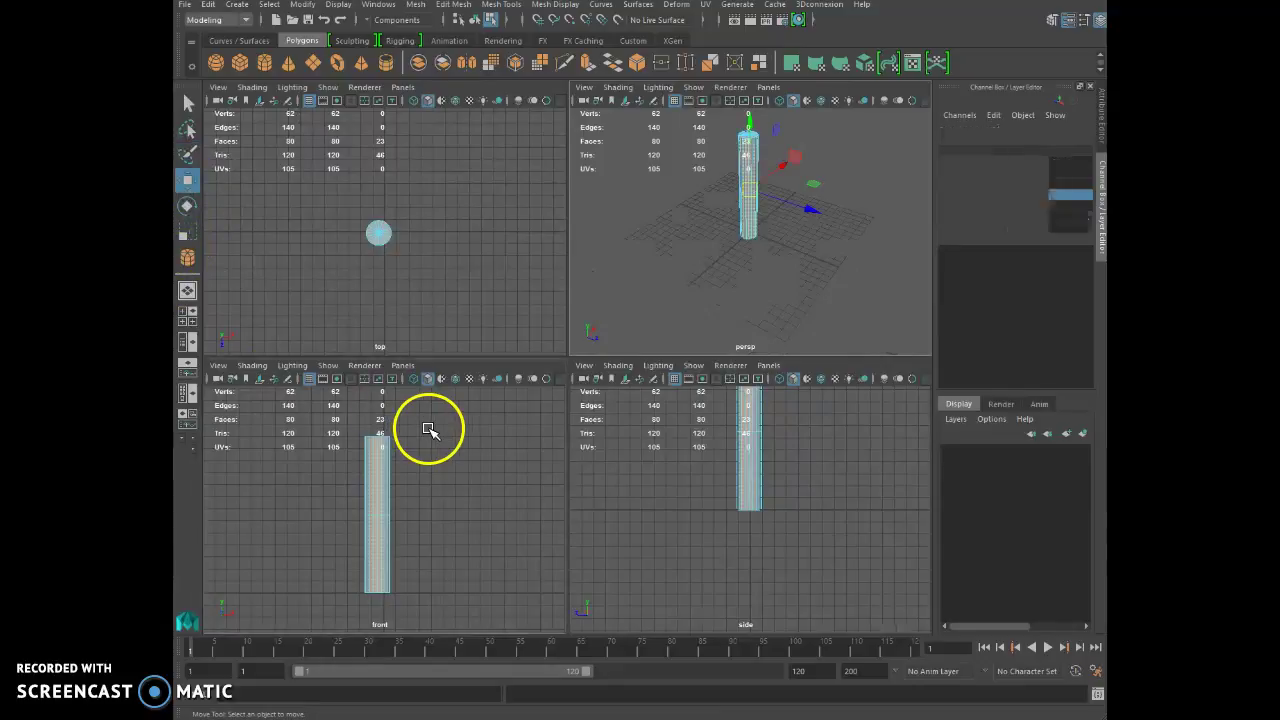
key("space")
scroll(550, 375, "up", 1)
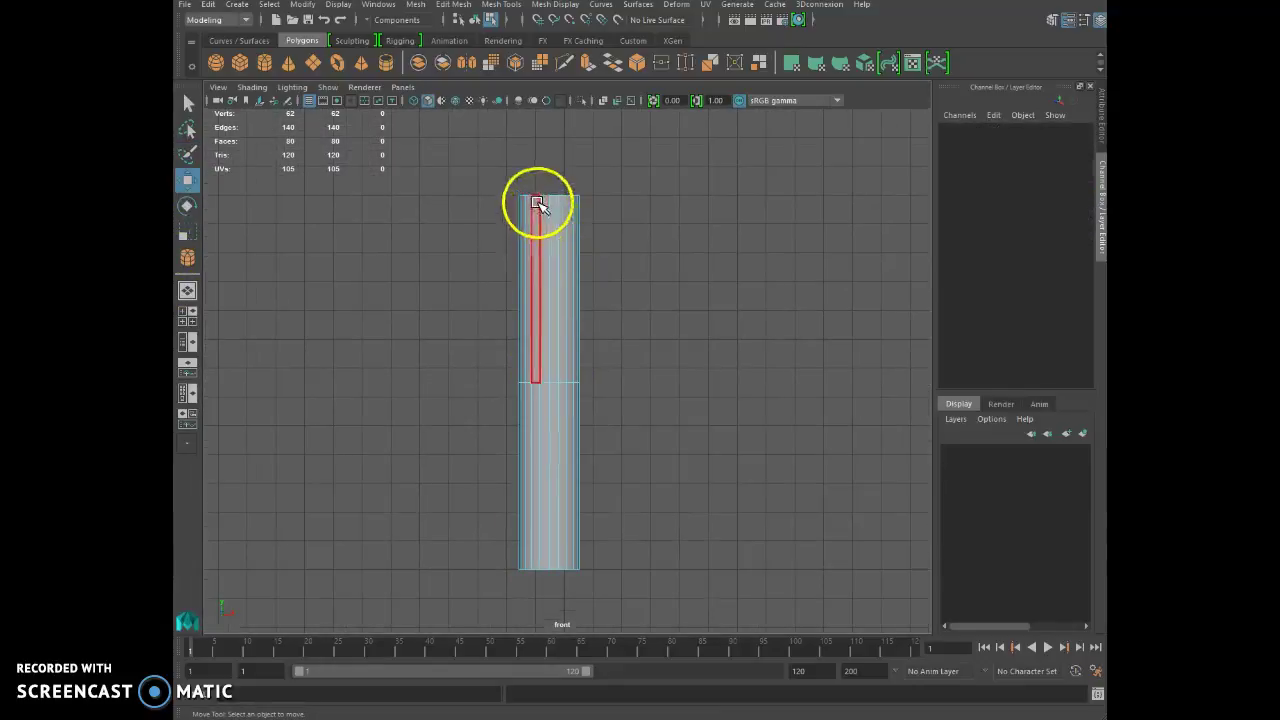
left_click(538, 205)
left_click(543, 202, "shift")
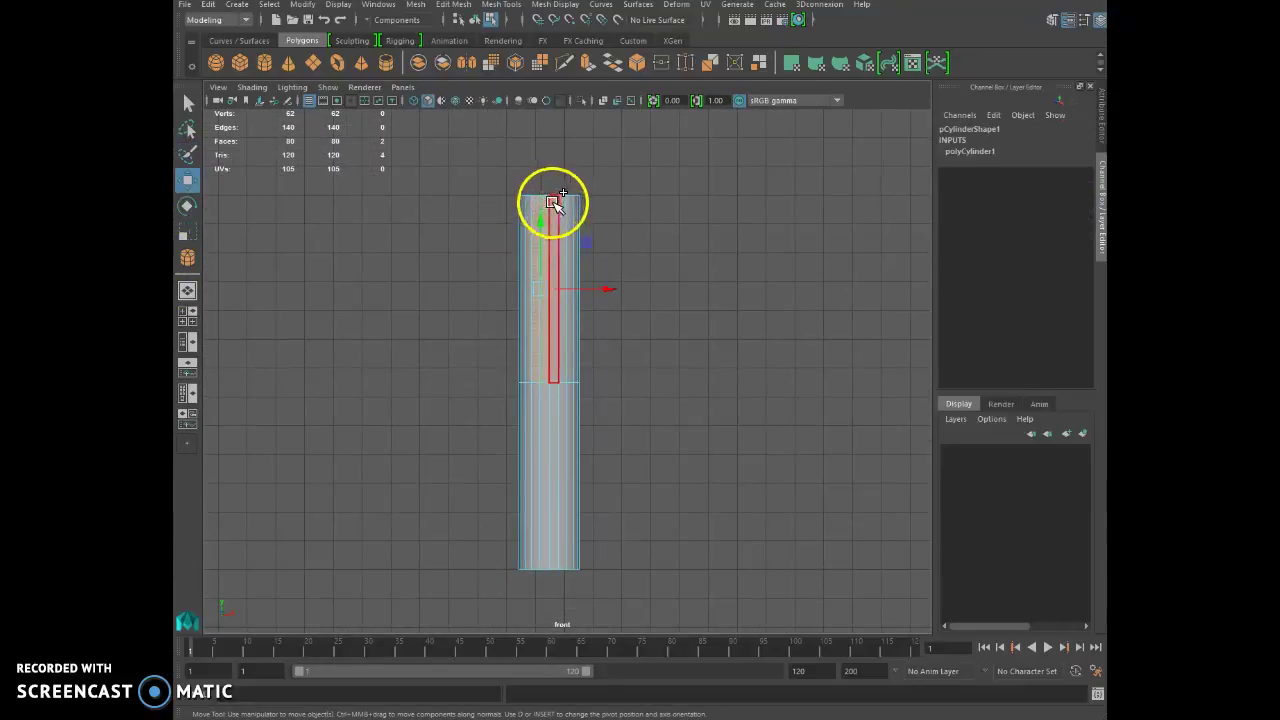
left_click(554, 203, "shift")
left_click(562, 203, "shift")
left_click(575, 204, "shift")
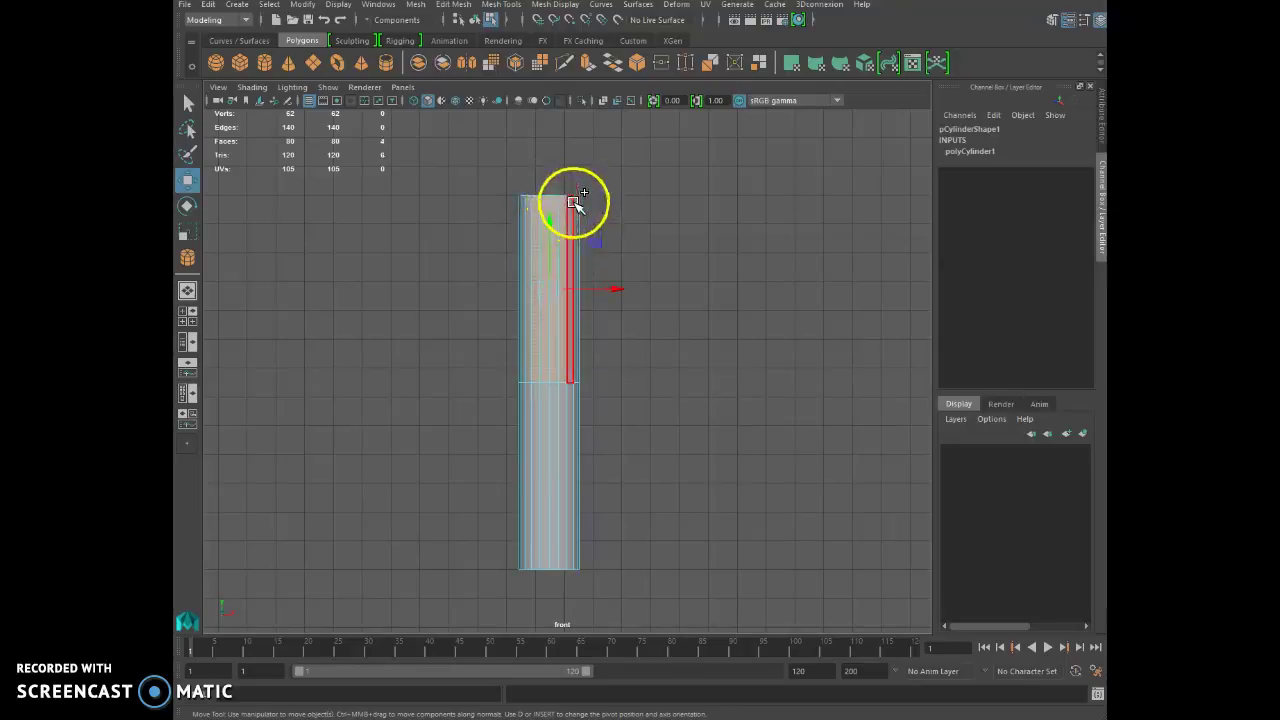
left_click(573, 202, "shift")
left_click(528, 204, "shift")
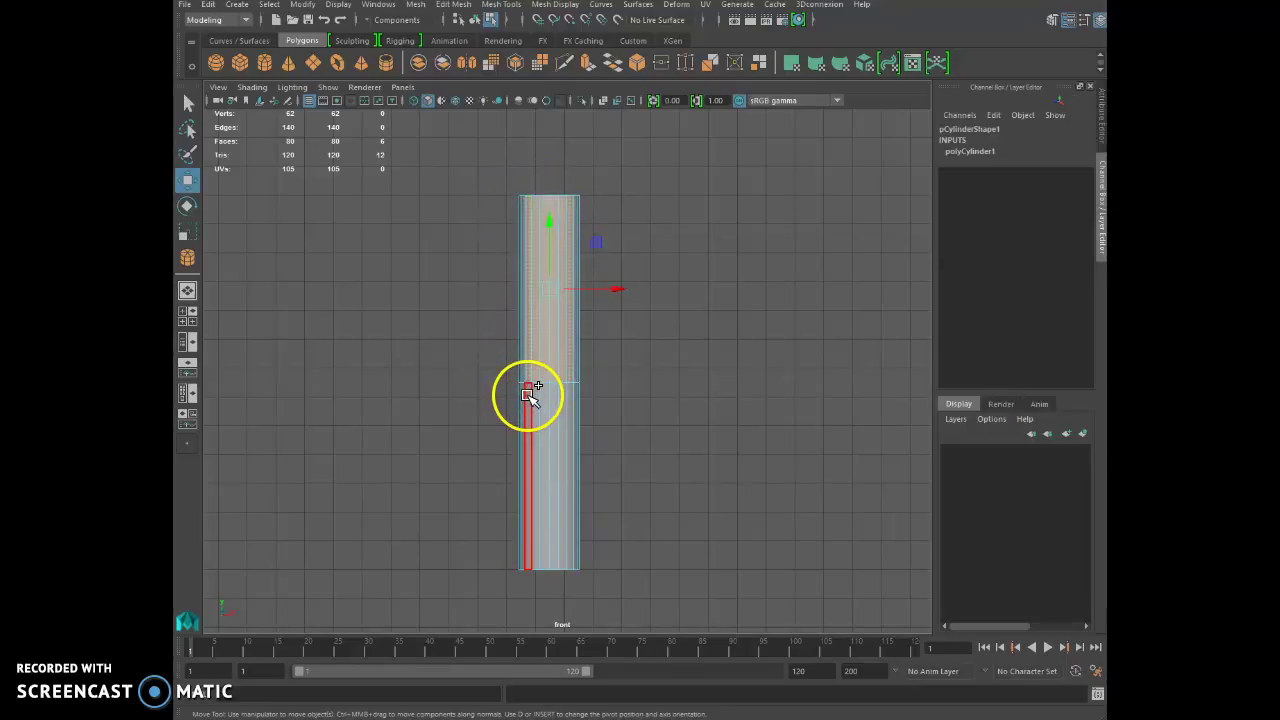
- Add the matching front-facing faces of the cylinder's lower half to the selection
left_click(528, 396, "shift")
left_click(537, 401, "shift")
left_click(546, 406, "shift")
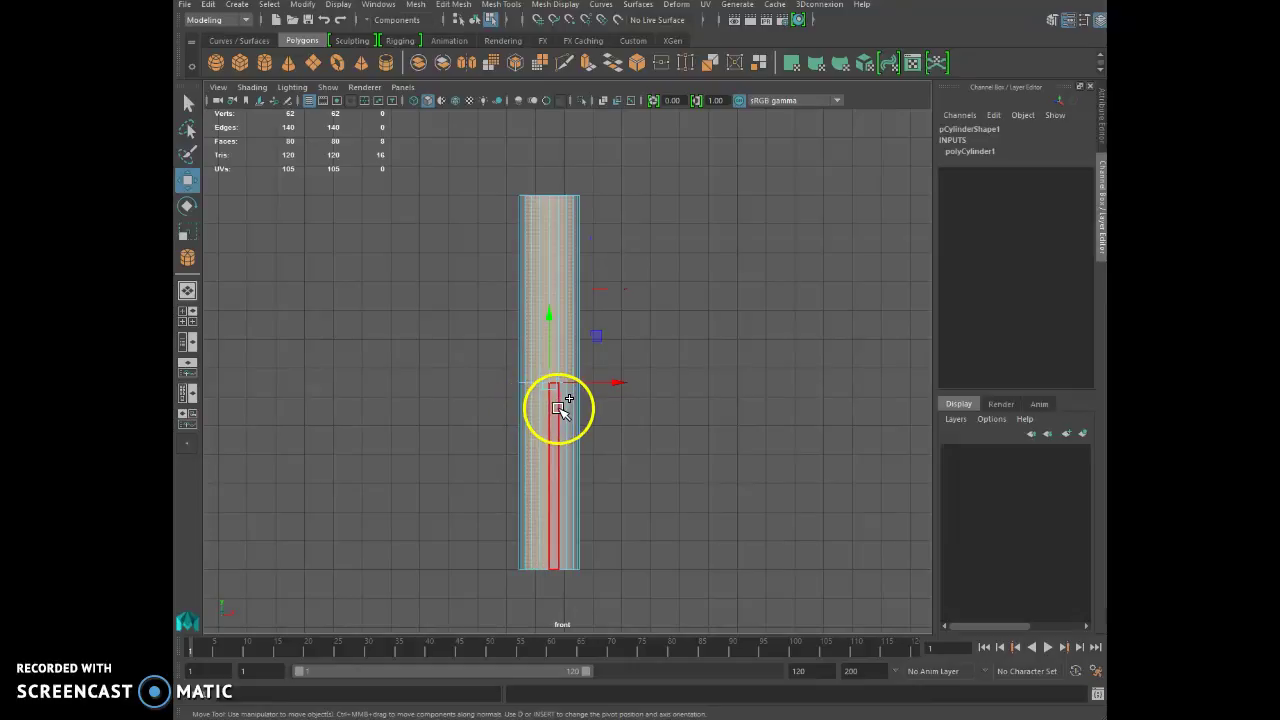
left_click(560, 408, "shift")
left_click(575, 420, "shift")
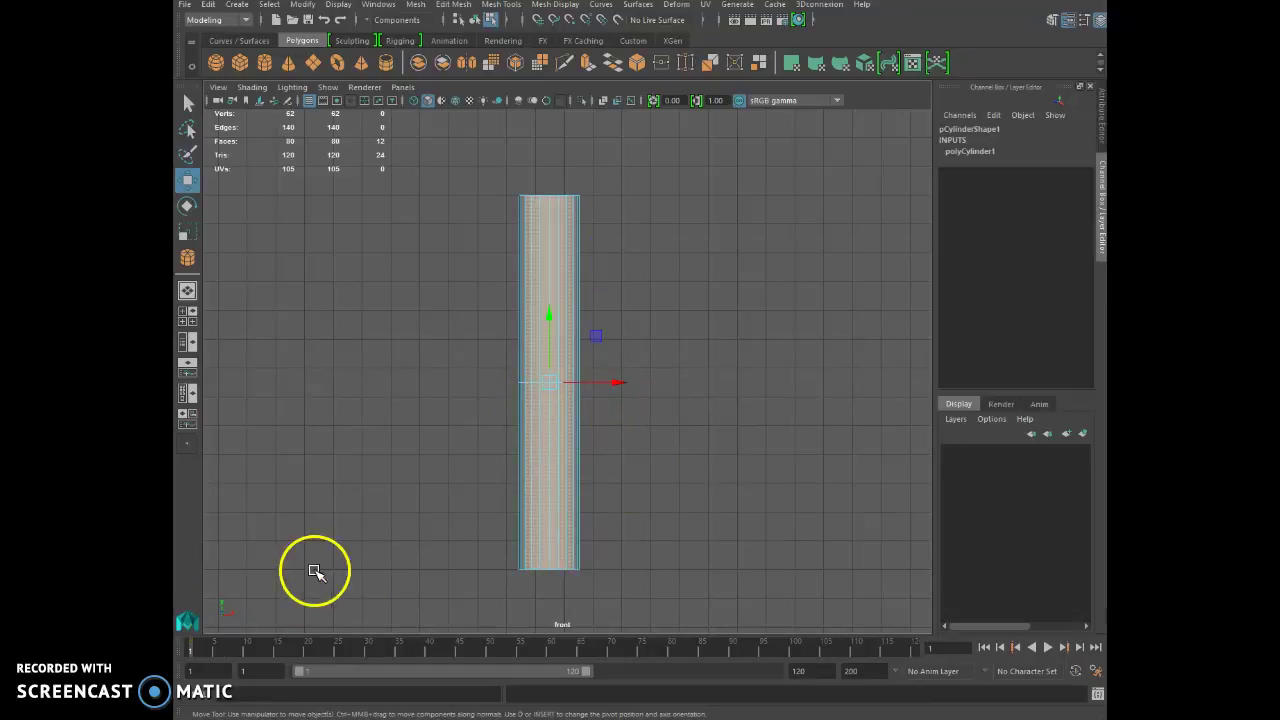
- Apply a planar UV mapping projected from the Z axis to the selected faces, fitted to the bounding box
left_click(706, 6)
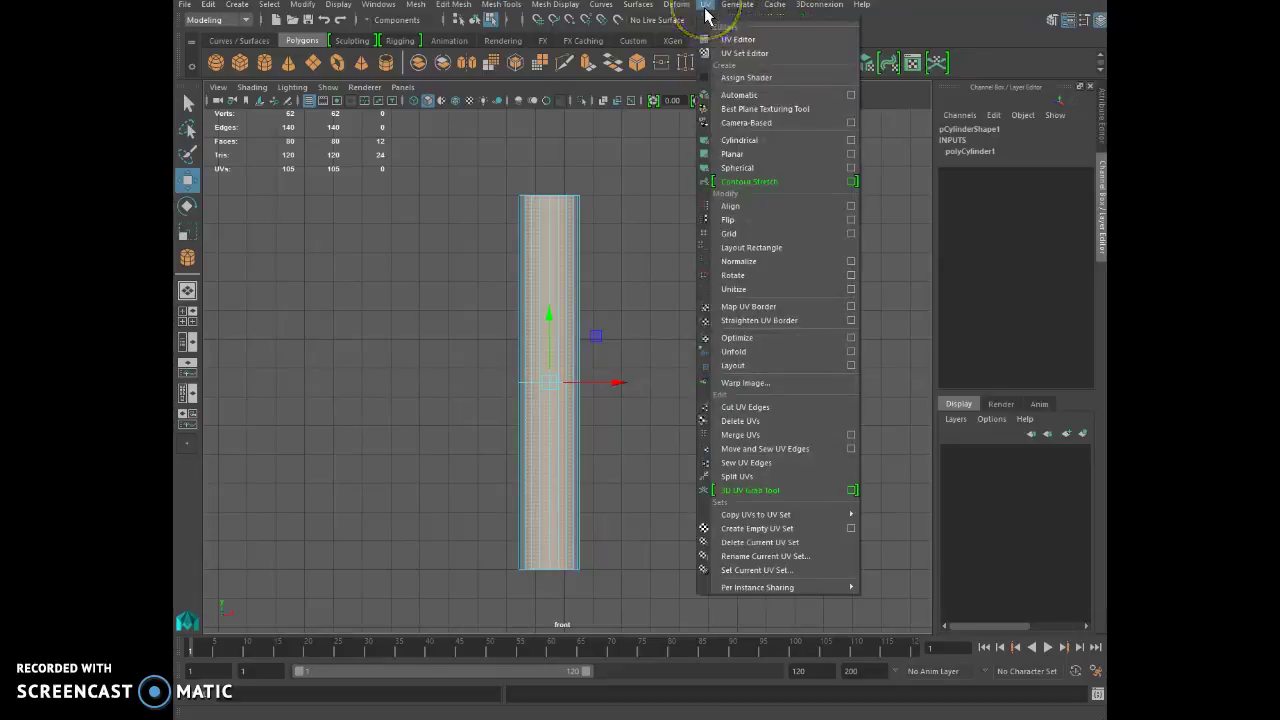
left_click(703, 30)
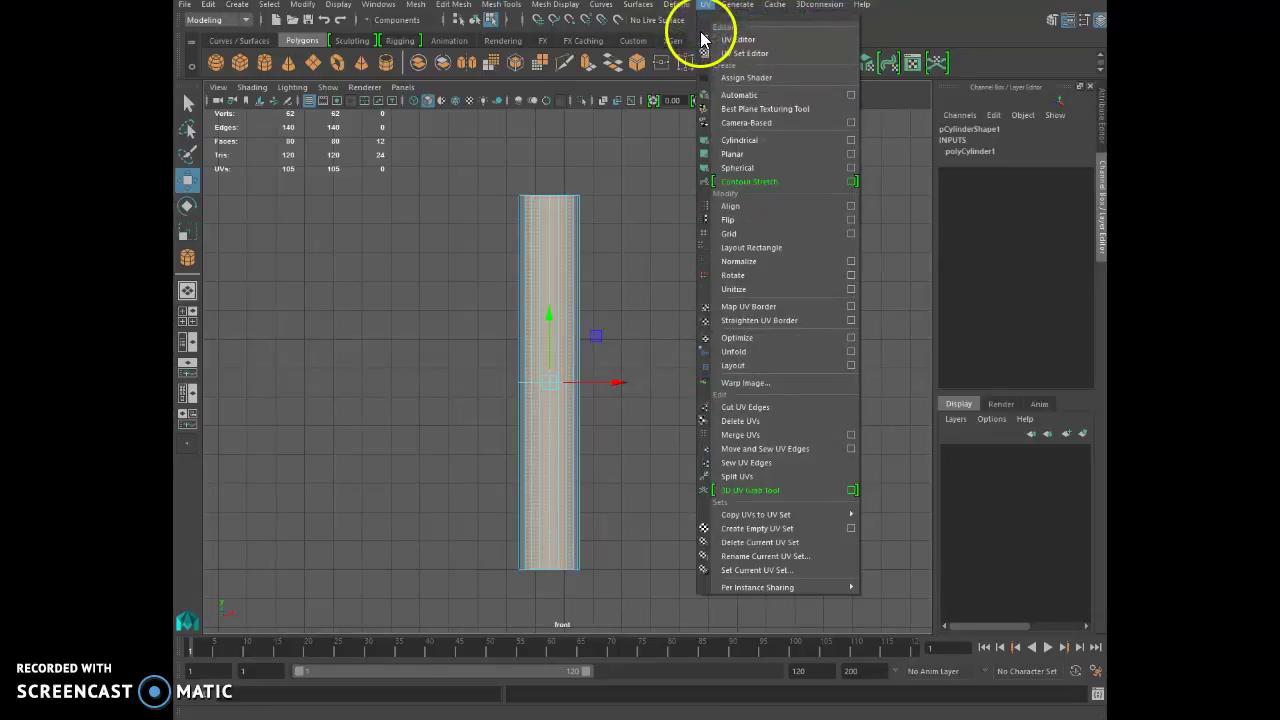
left_click(850, 152)
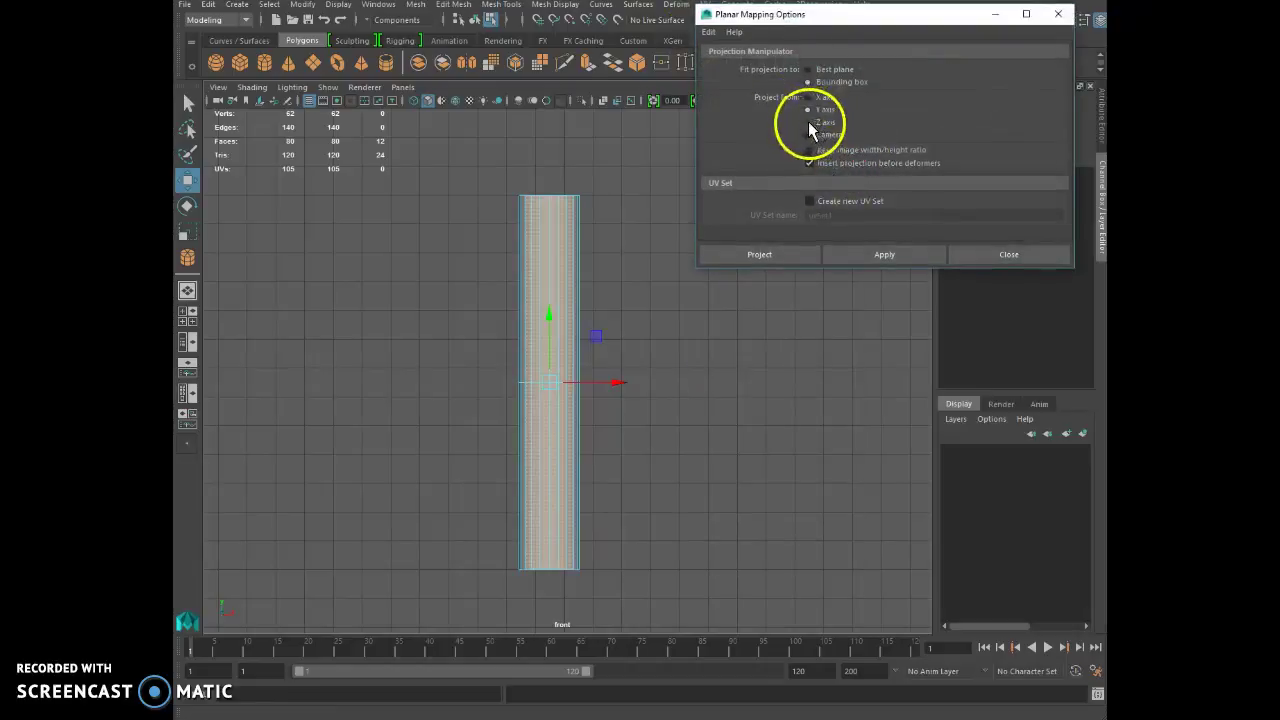
left_click(809, 123)
left_click(883, 254)
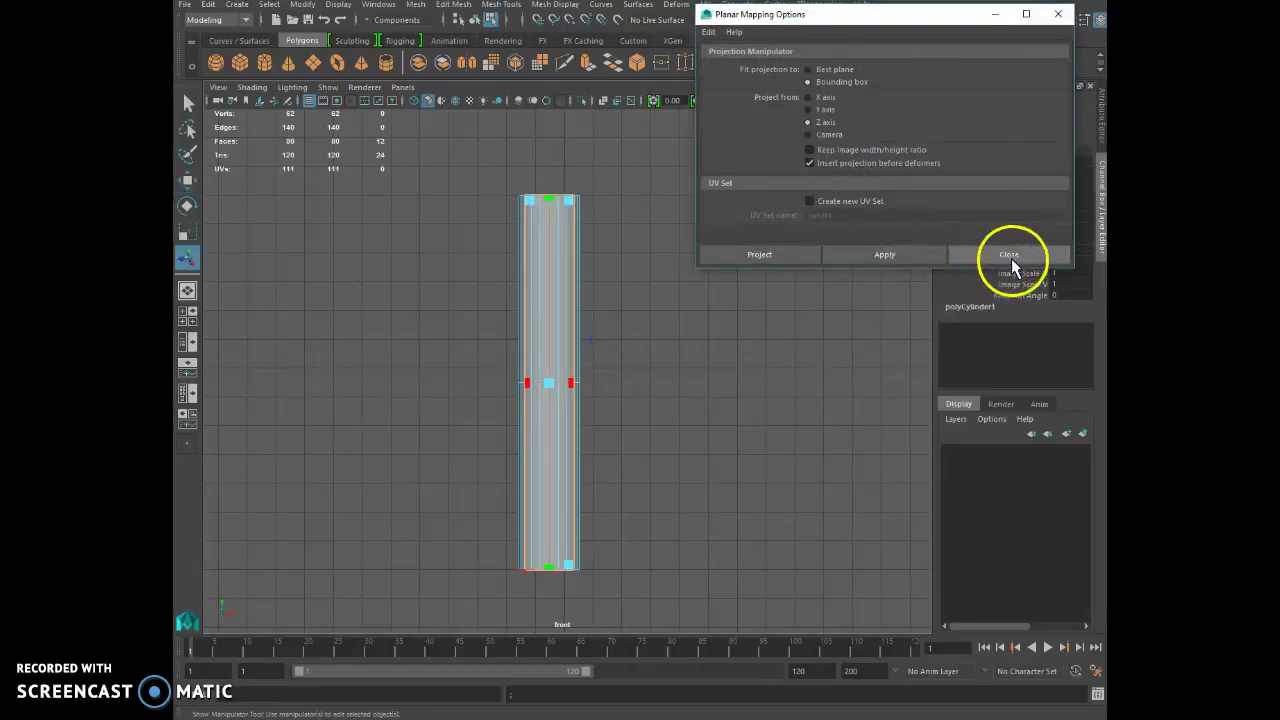
left_click(1009, 256)
- Open the UV Editor and arrange it beside the cylinder with the full 0 to 1 UV area in view
left_click(385, 8)
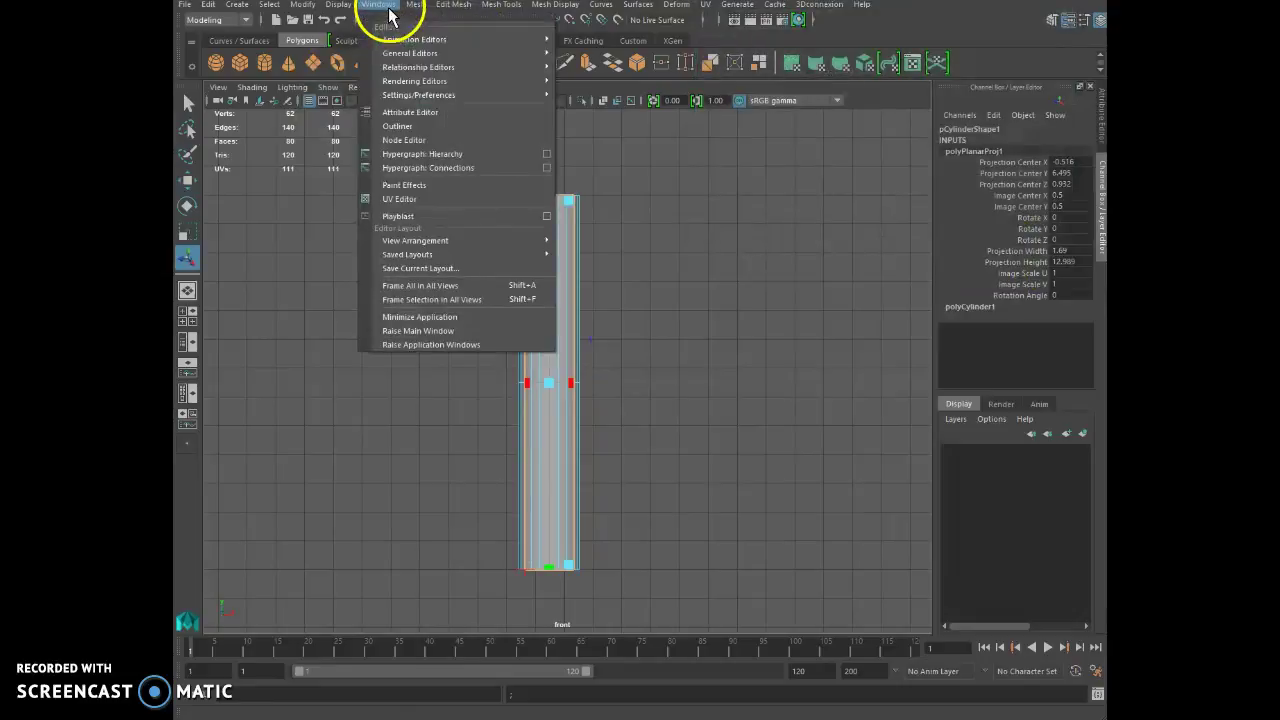
left_click(401, 199)
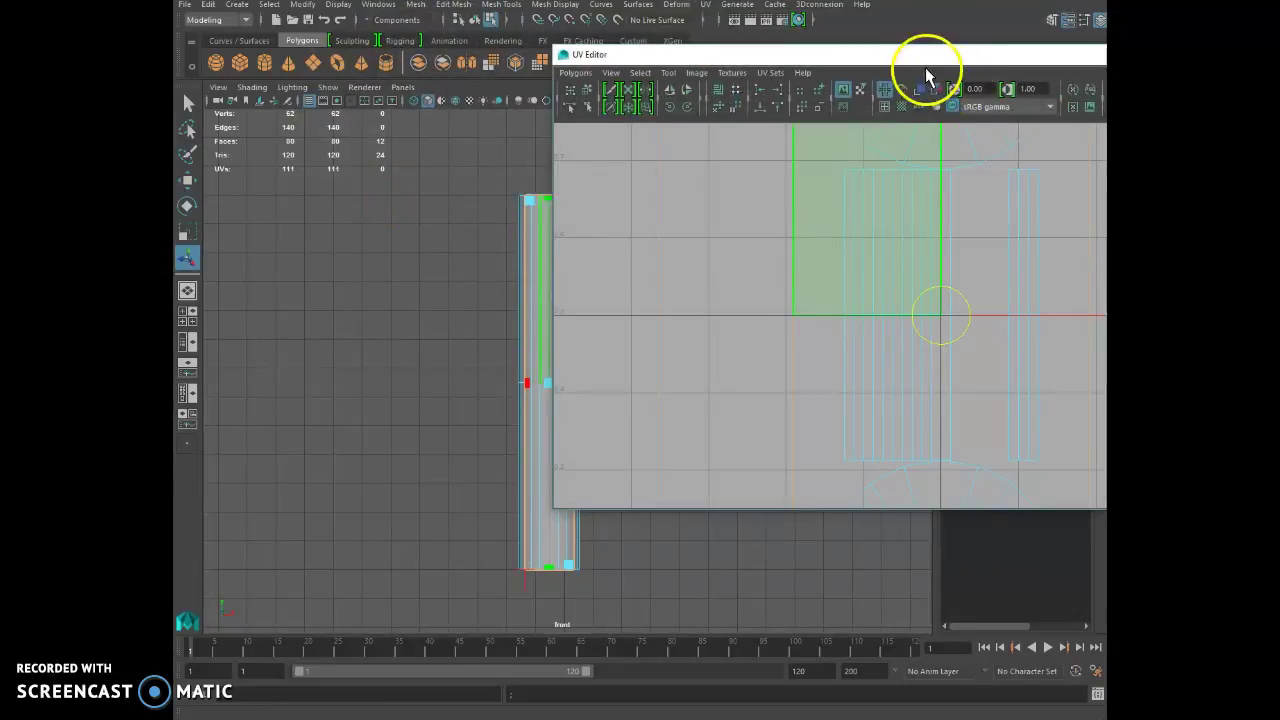
left_click_drag(925, 60, 796, 75)
scroll(700, 230, "down", 3)
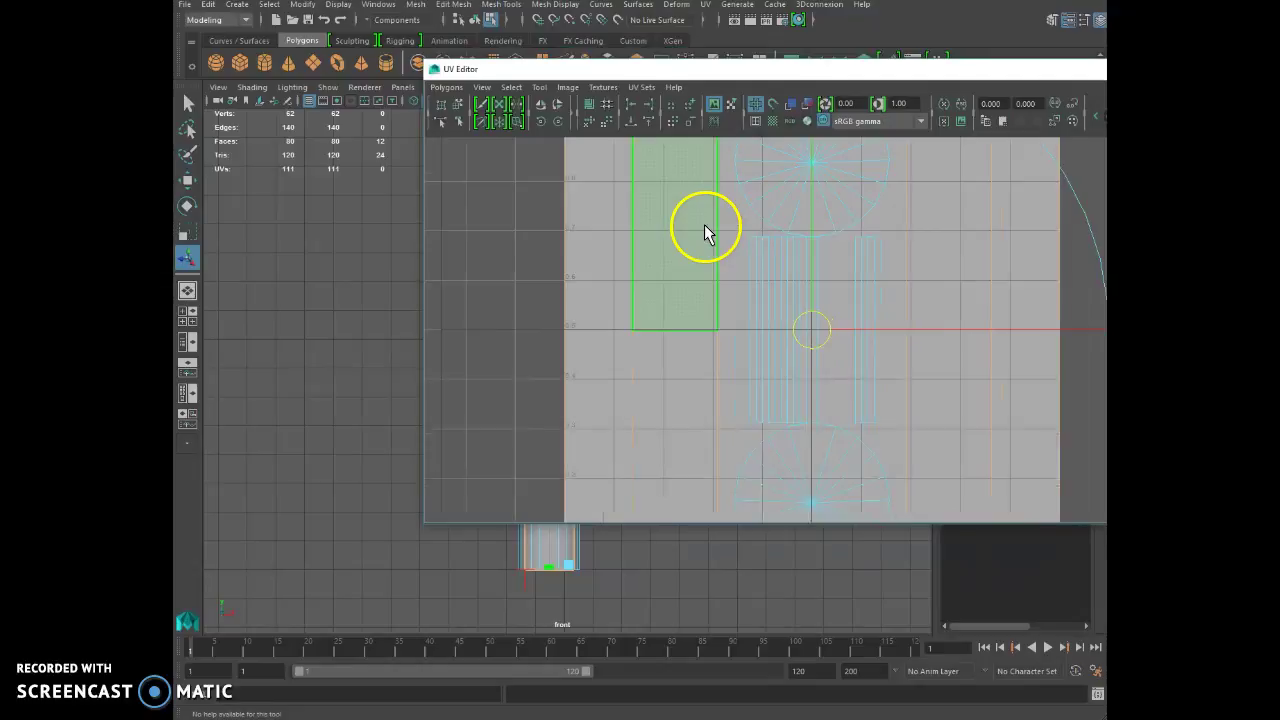
scroll(708, 222, "down", 5)
left_click_drag(763, 74, 951, 29)
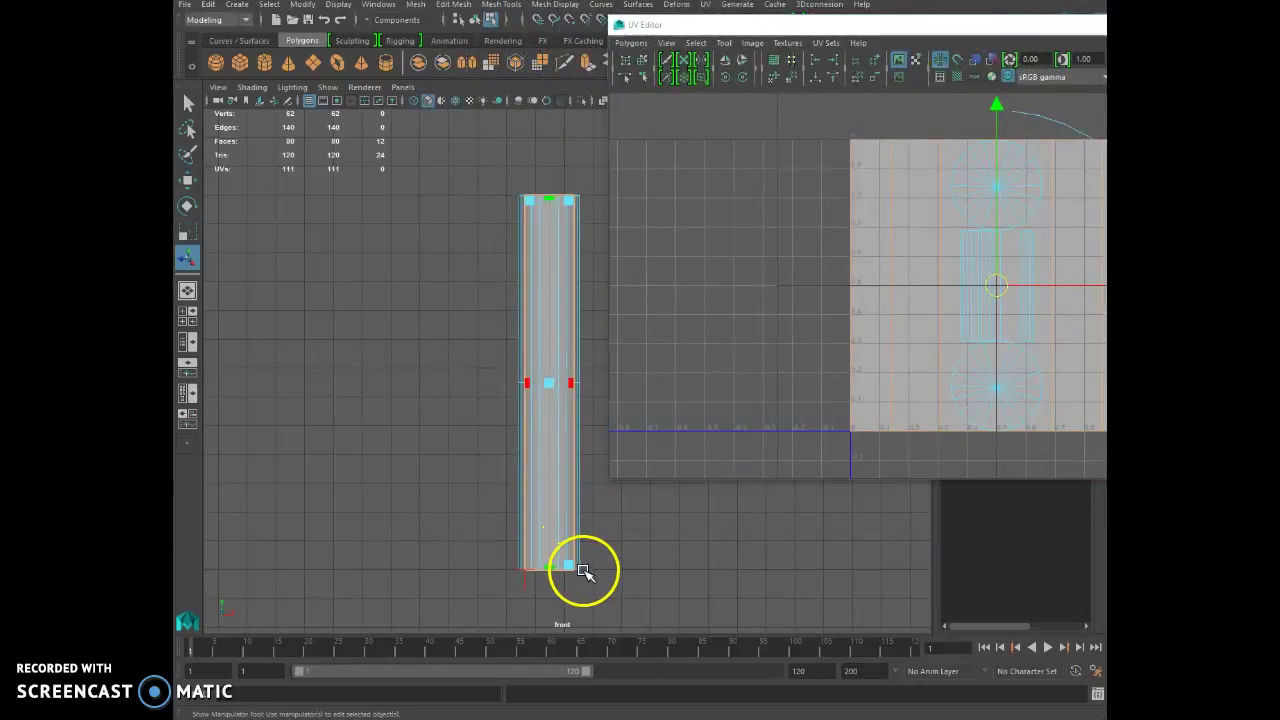
middle_click_drag(640, 528, 410, 512, "alt")
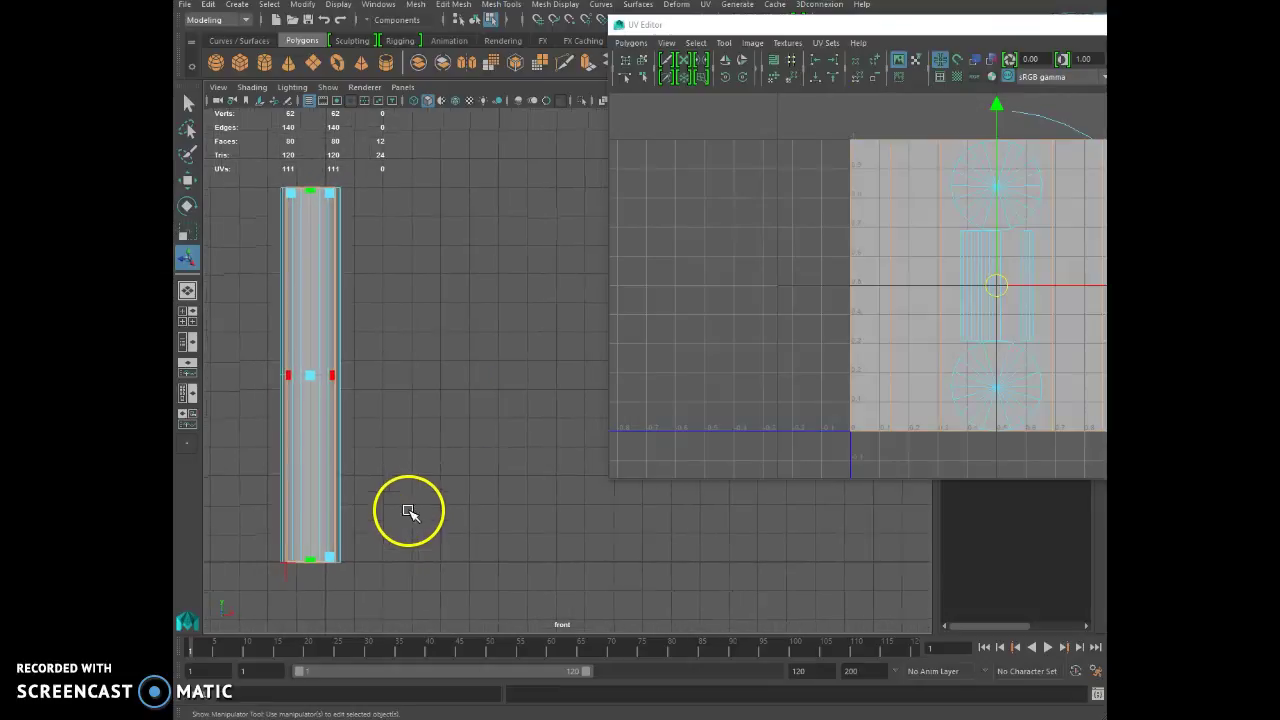
left_click_drag(912, 26, 682, 102)
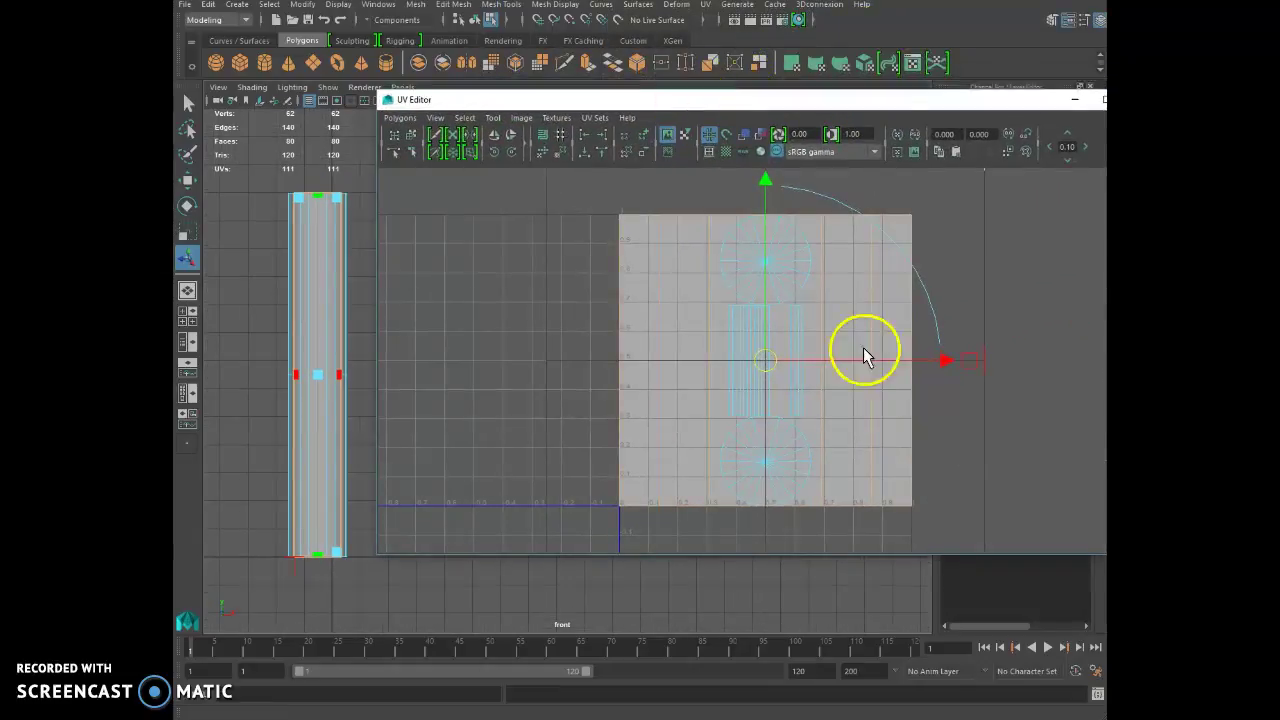
- Try to shift the planar projection horizontally away from the other UVs, and undo it
left_click_drag(943, 362, 1105, 361)
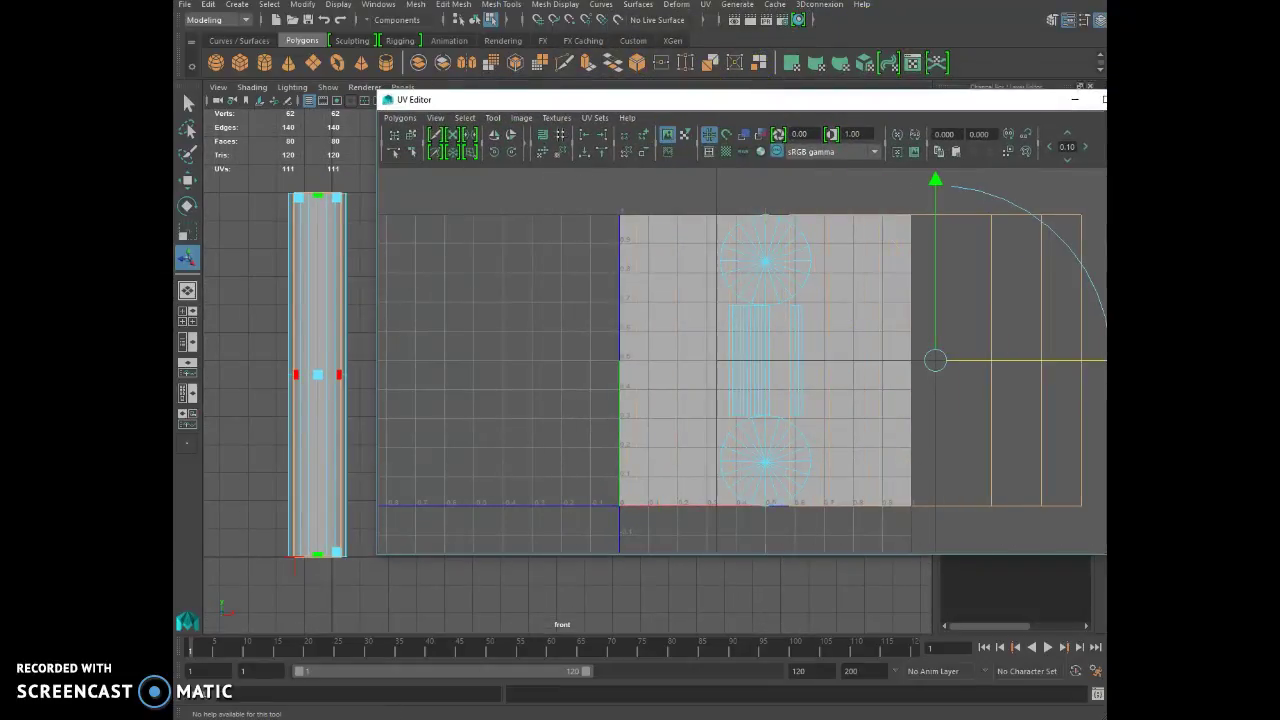
key("ctrl+z")
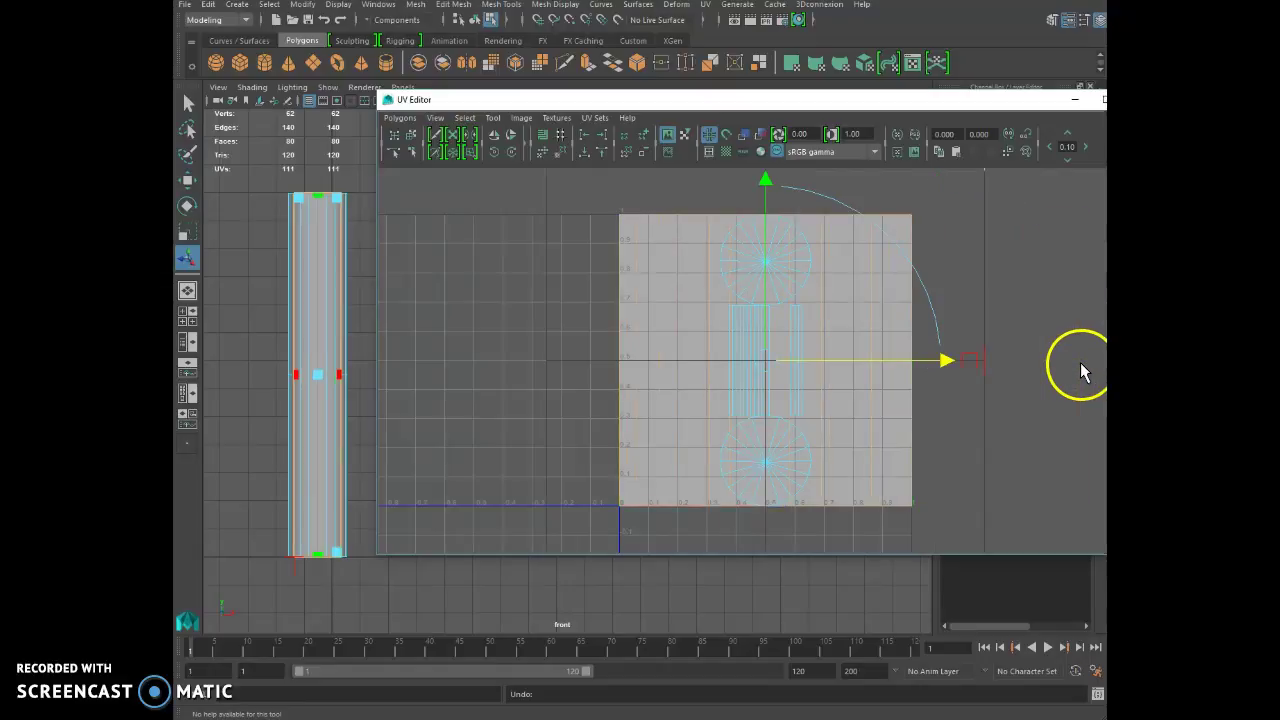
- Switch to UV selection and select the entire shell of the planar-projected faces
scroll(532, 287, "down", 3)
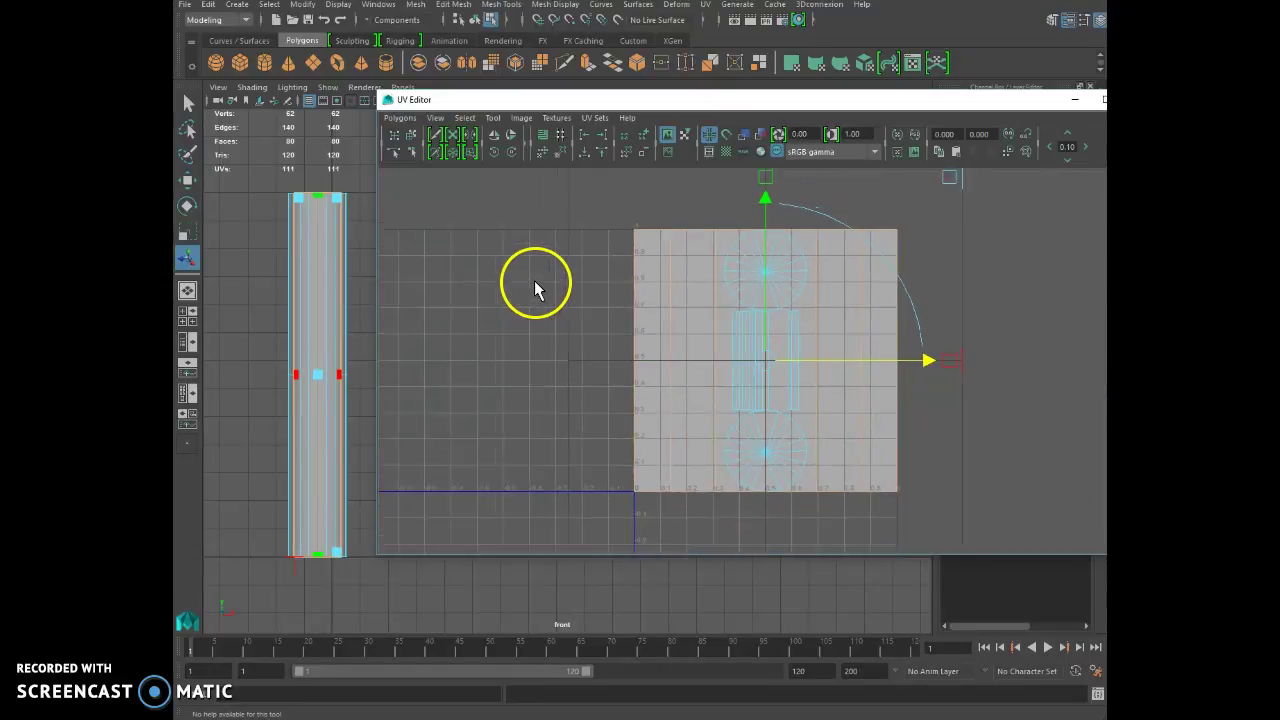
right_click_drag(651, 247, 697, 243)
left_click_drag(622, 209, 656, 259)
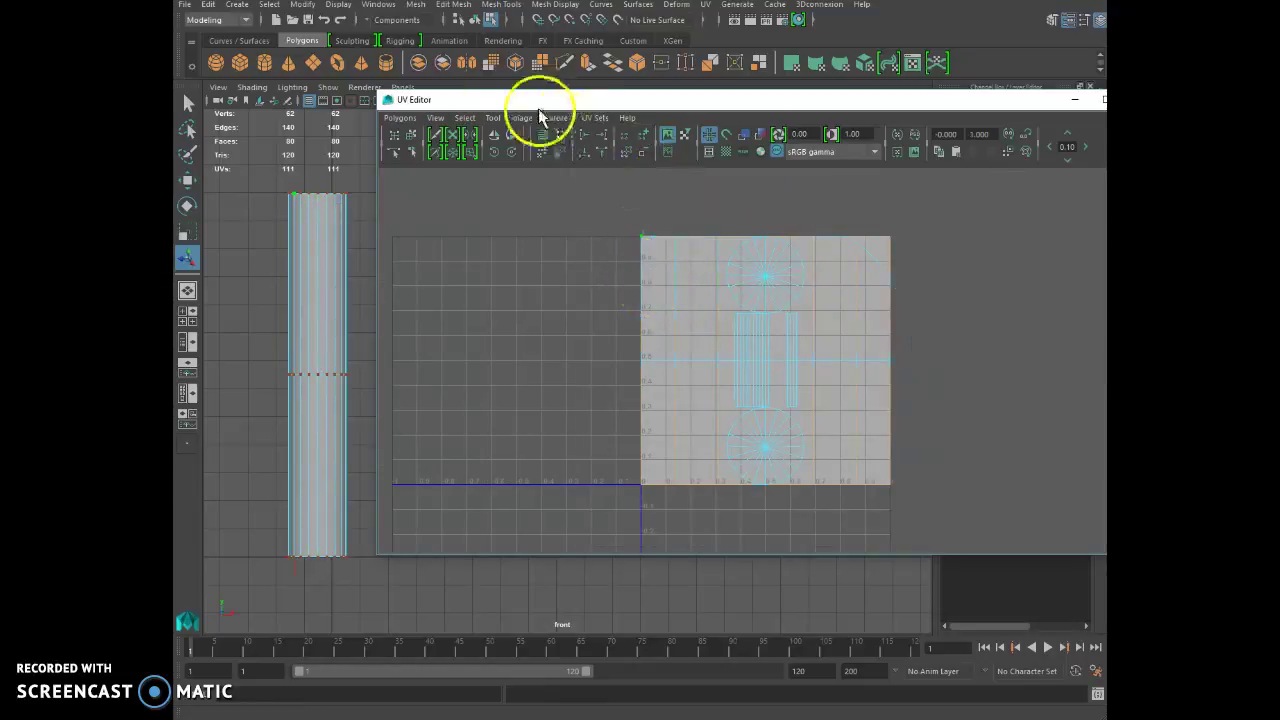
left_click(465, 118)
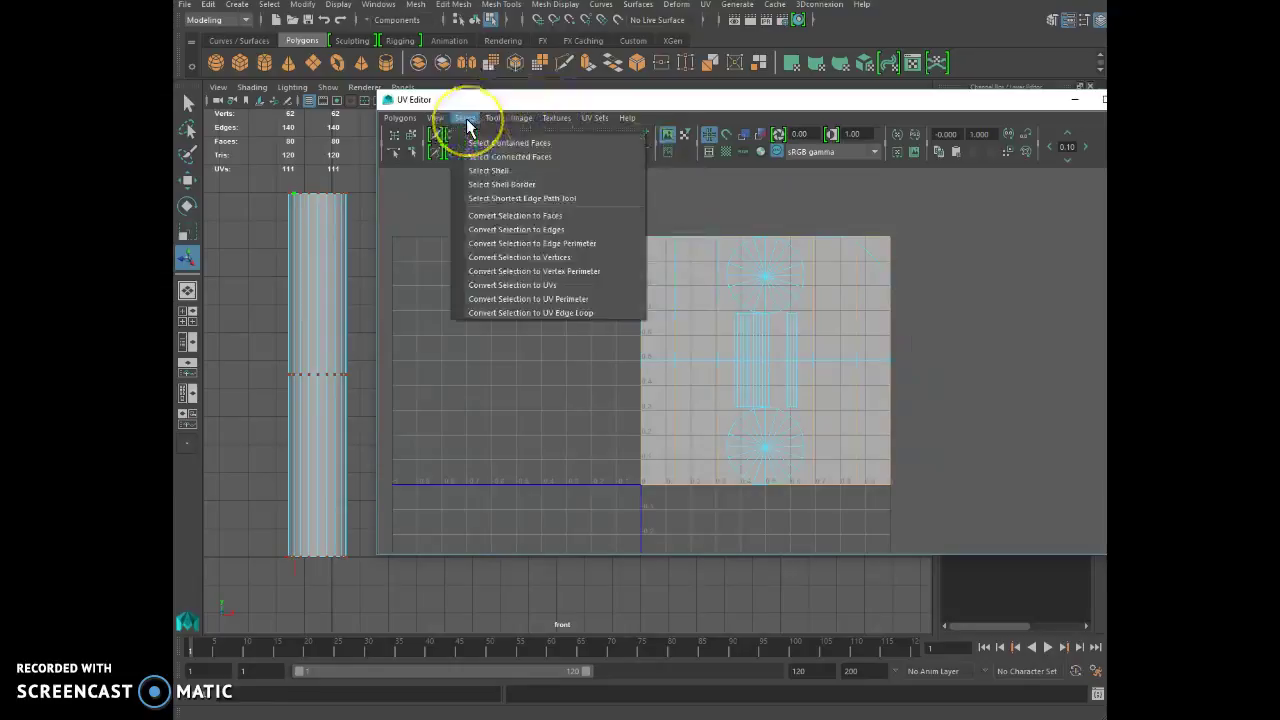
left_click(490, 170)
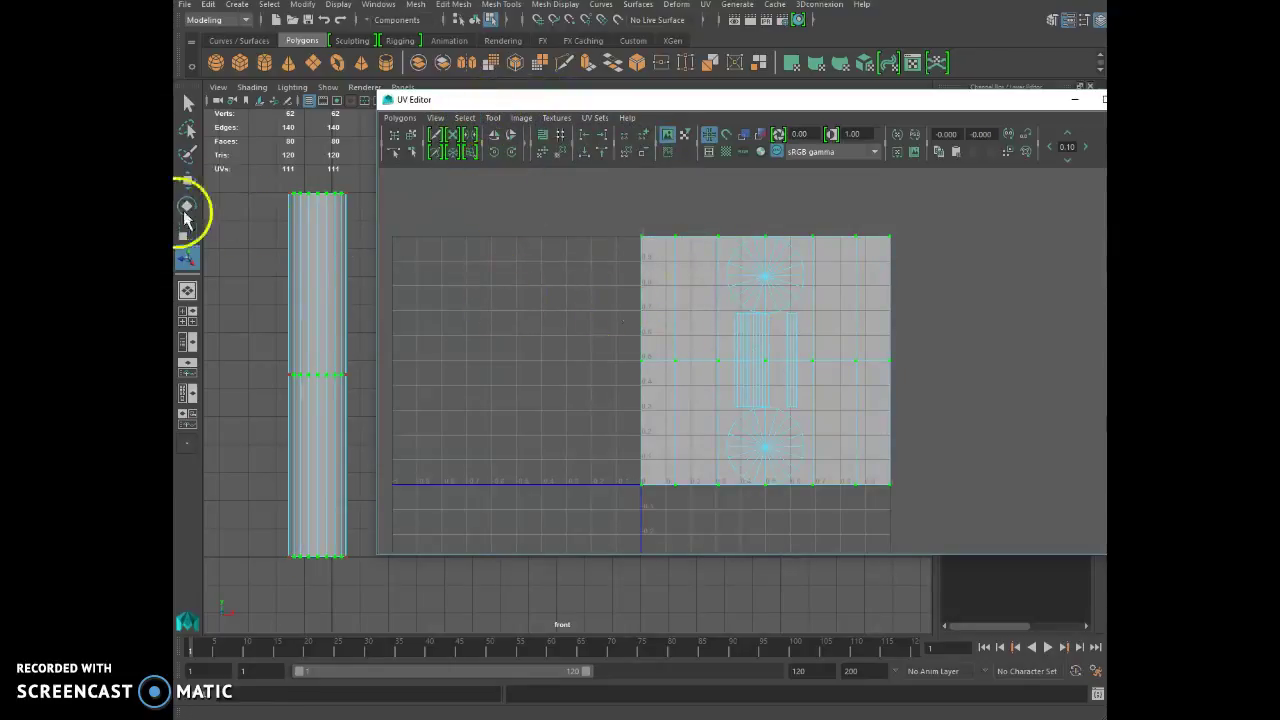
- Move the projected shell off the cap and side shells into the empty tile on the negative U side
left_click(187, 180)
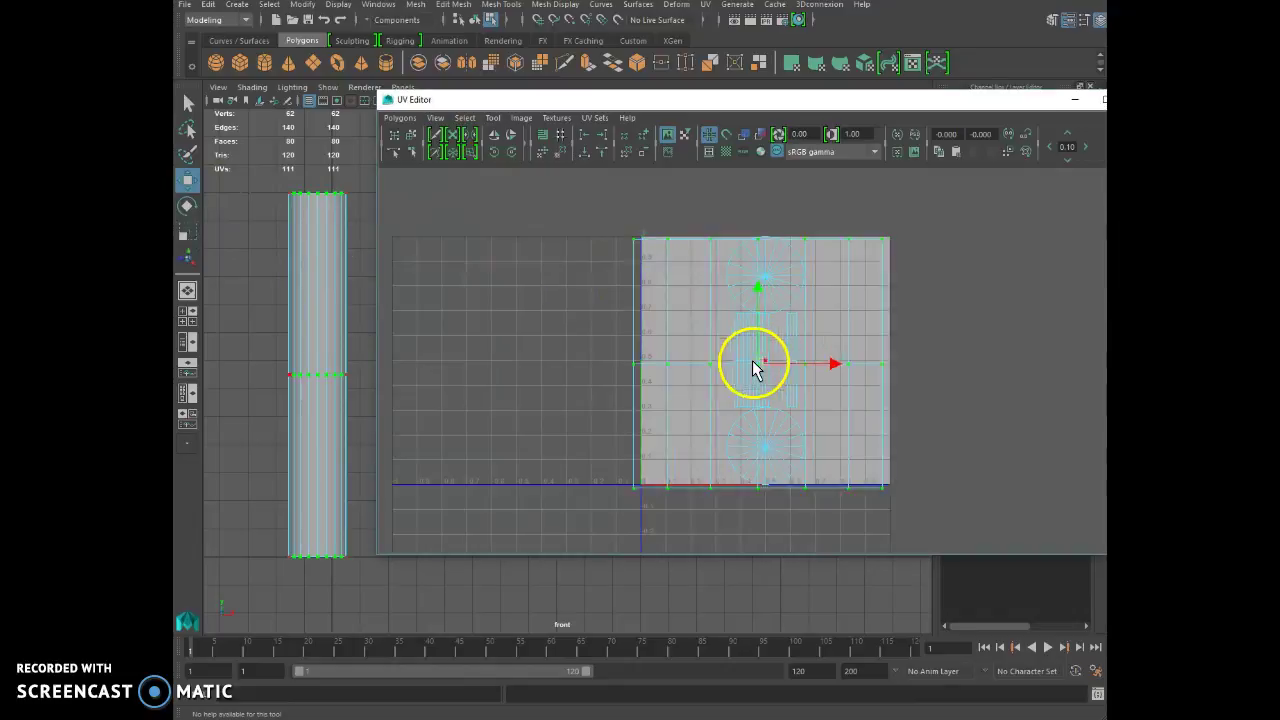
left_click_drag(752, 364, 509, 338)
scroll(722, 337, "down", 2)
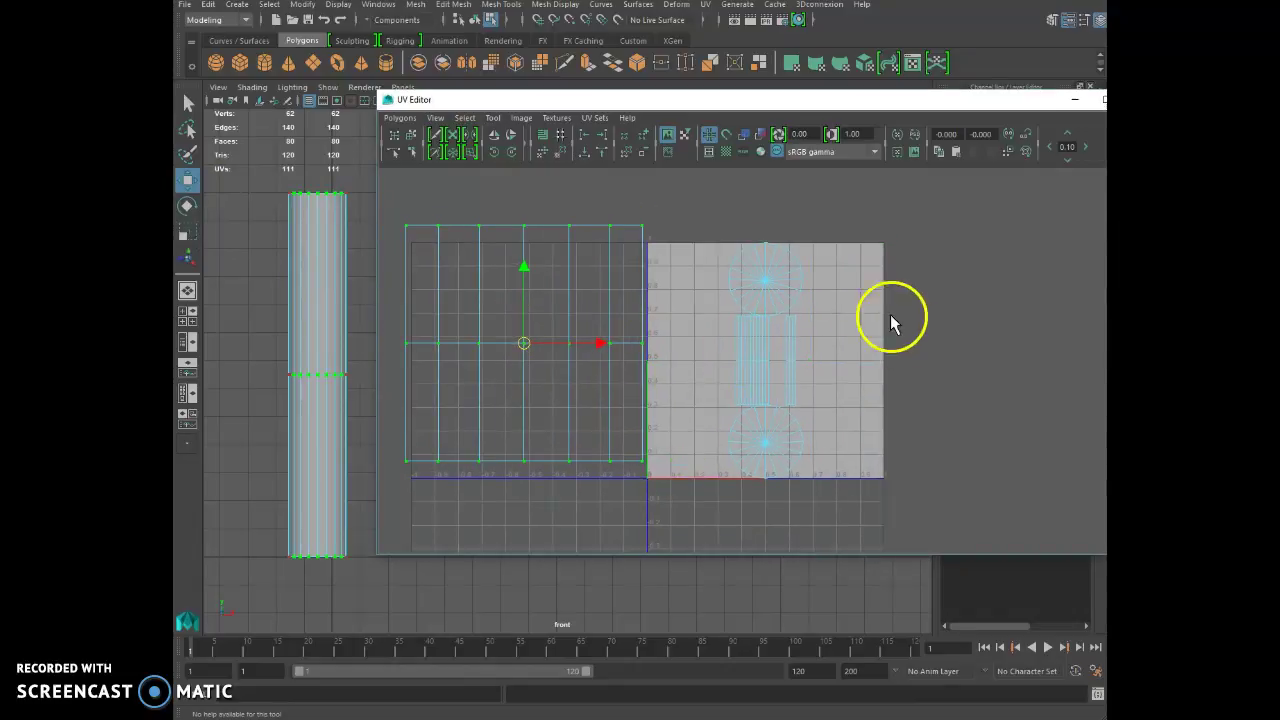
- Select the remaining cap and side shells and move them outside the 0 to 1 area, beyond the projected shell
left_click_drag(756, 512, 762, 515)
scroll(868, 531, "down", 4)
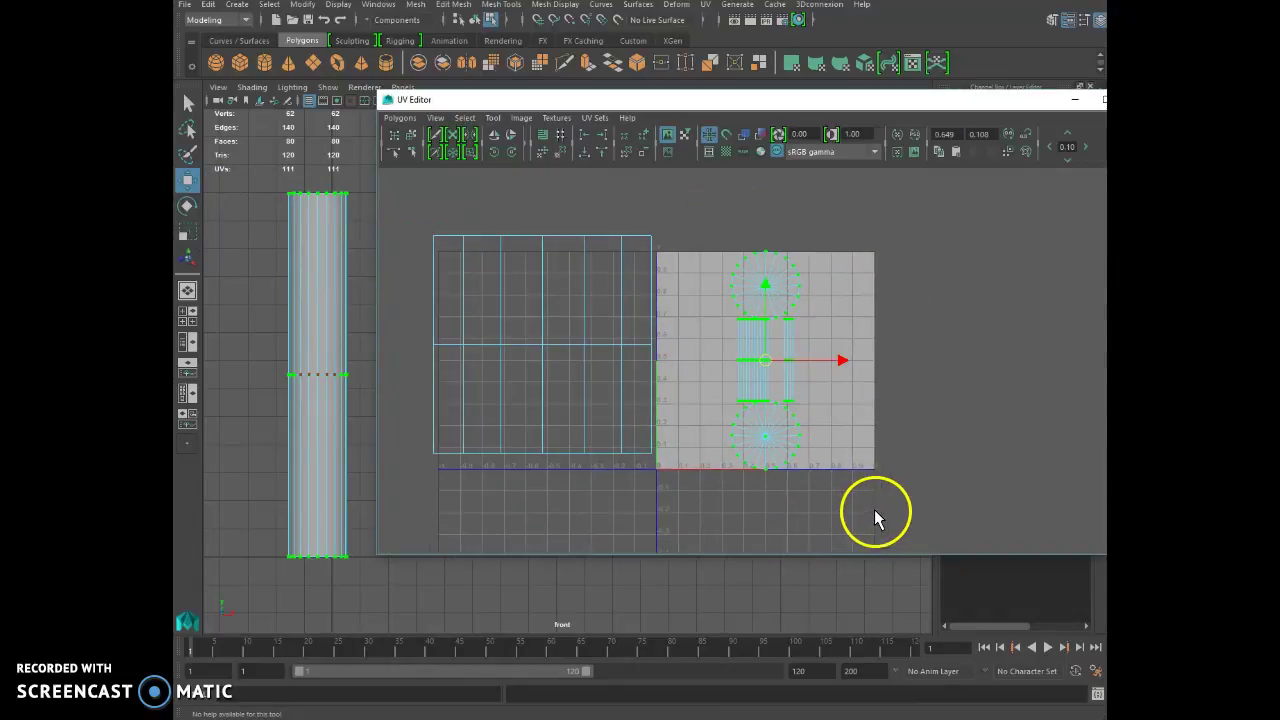
left_click_drag(768, 372, 419, 303)
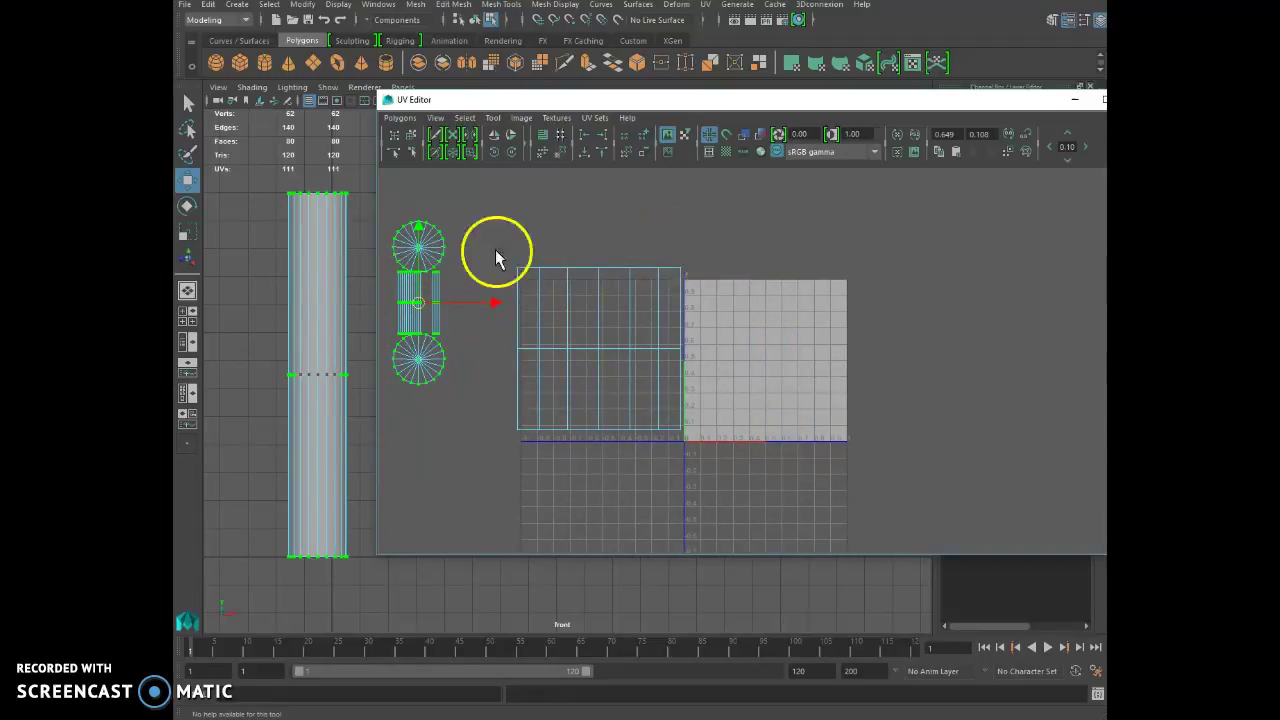
- Select the projected shell and move it back so it covers the 0 to 1 UV area
left_click_drag(499, 232, 754, 484)
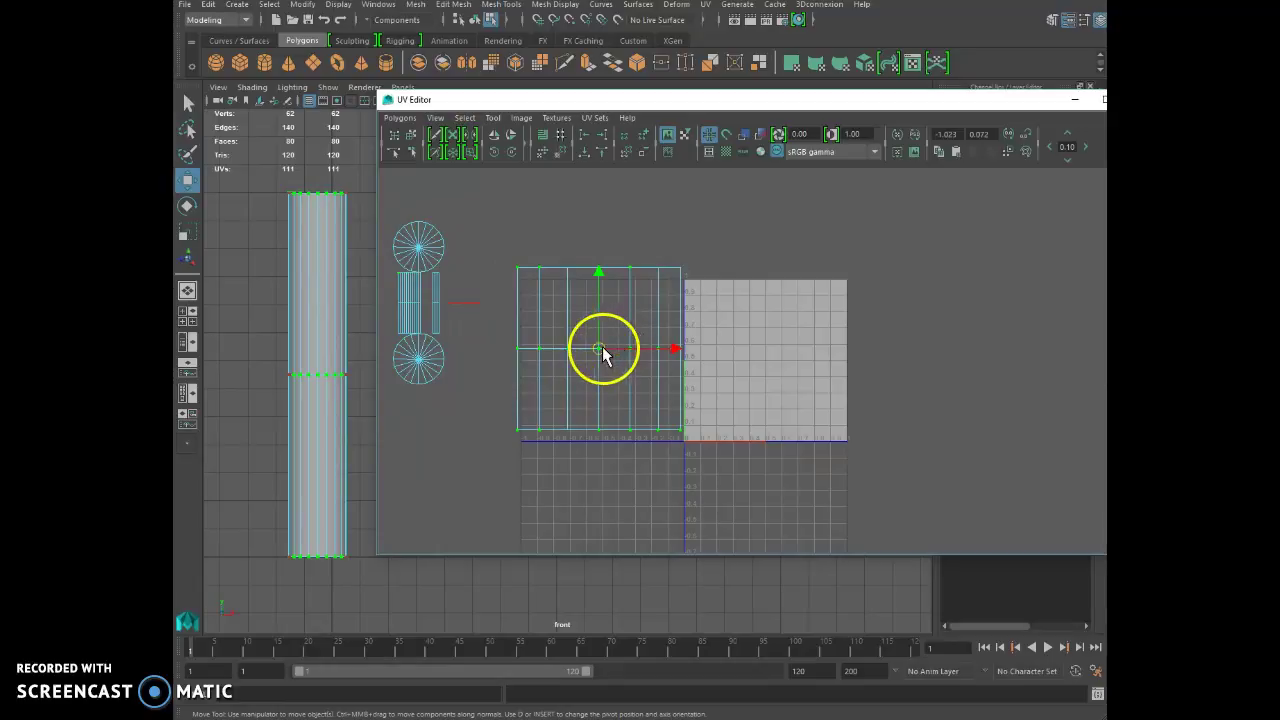
left_click_drag(602, 350, 771, 361)
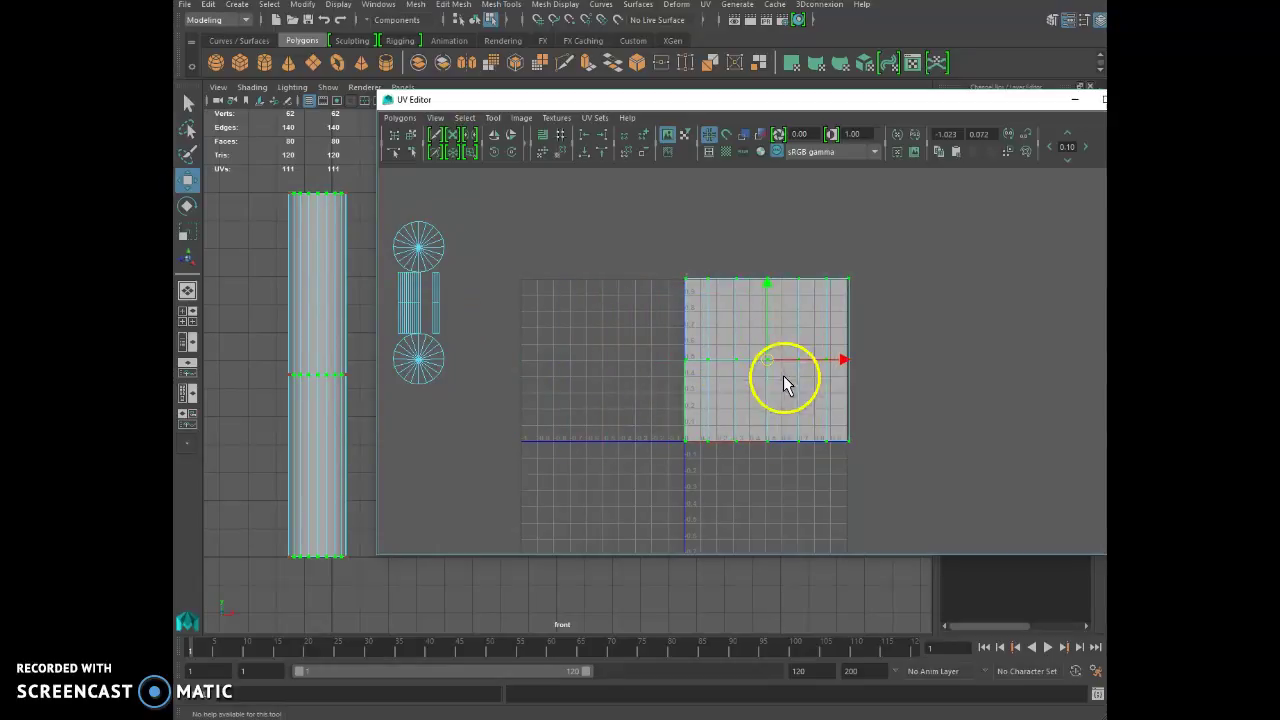
scroll(785, 385, "up", 1)
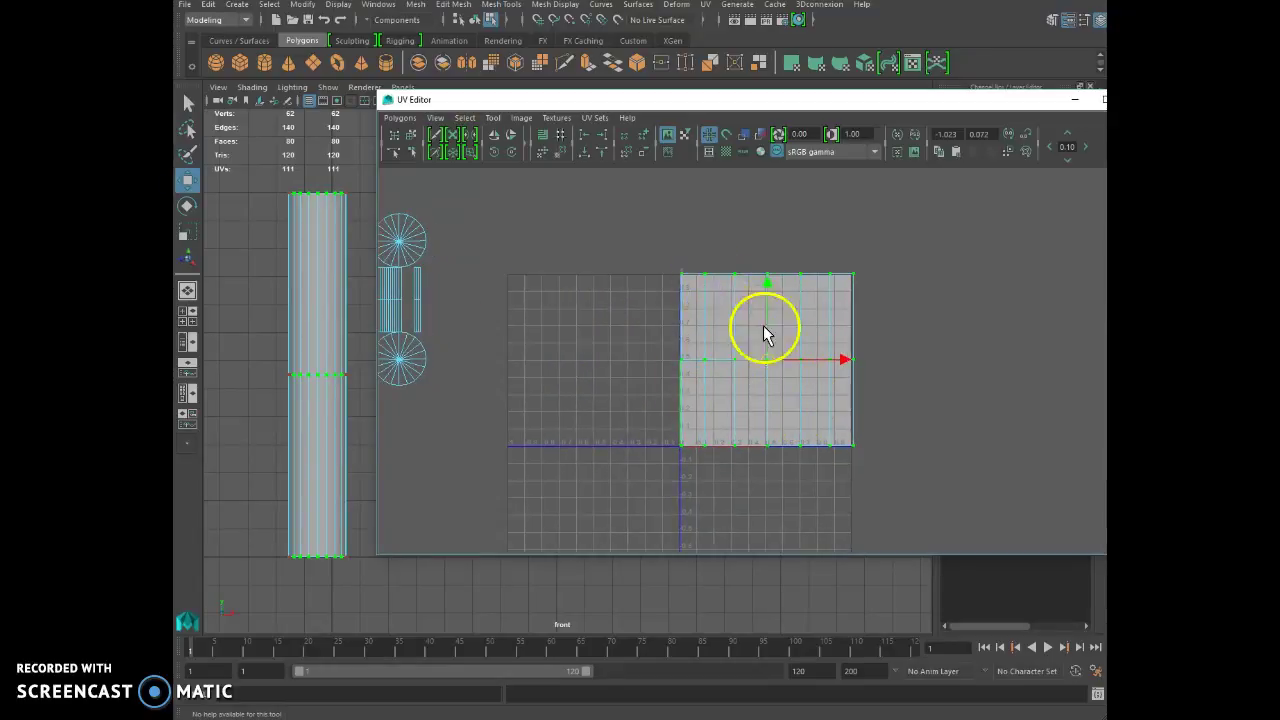
- Assign a new Blinn material to the whole cylinder and show the blinn1 attributes
right_click_drag(325, 270, 434, 621)
left_click(323, 265)
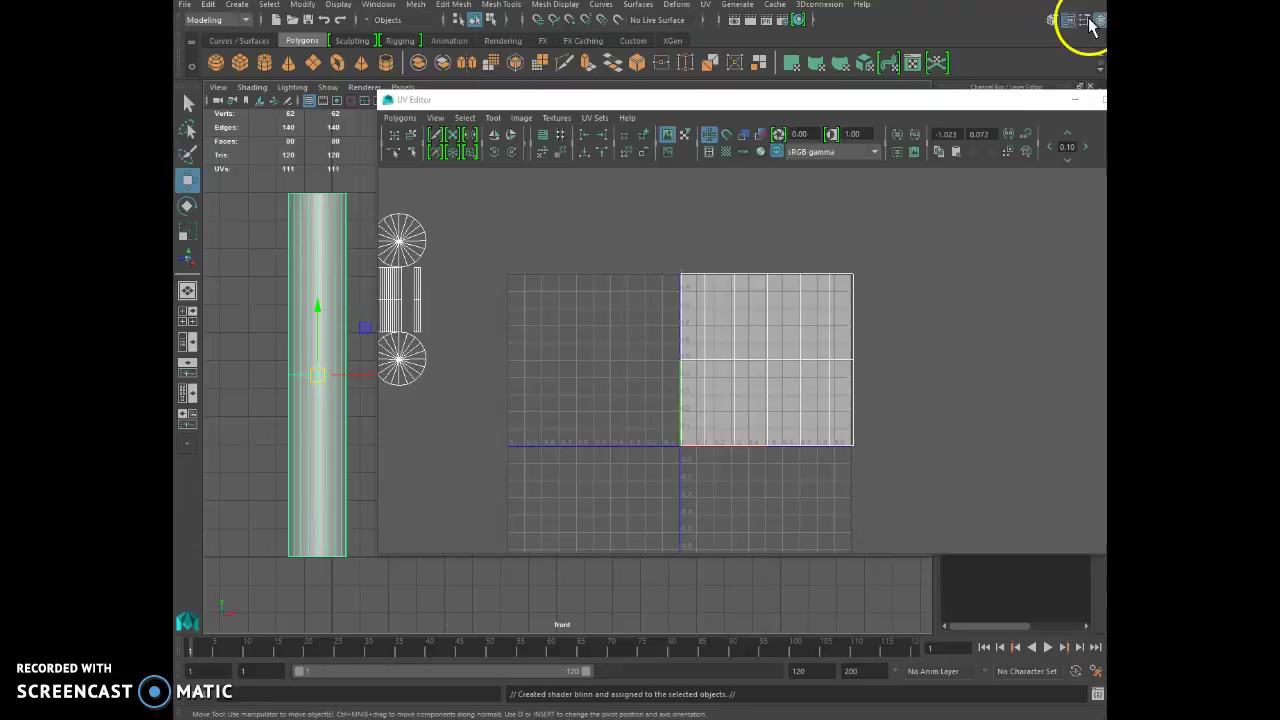
left_click_drag(983, 105, 1279, 330)
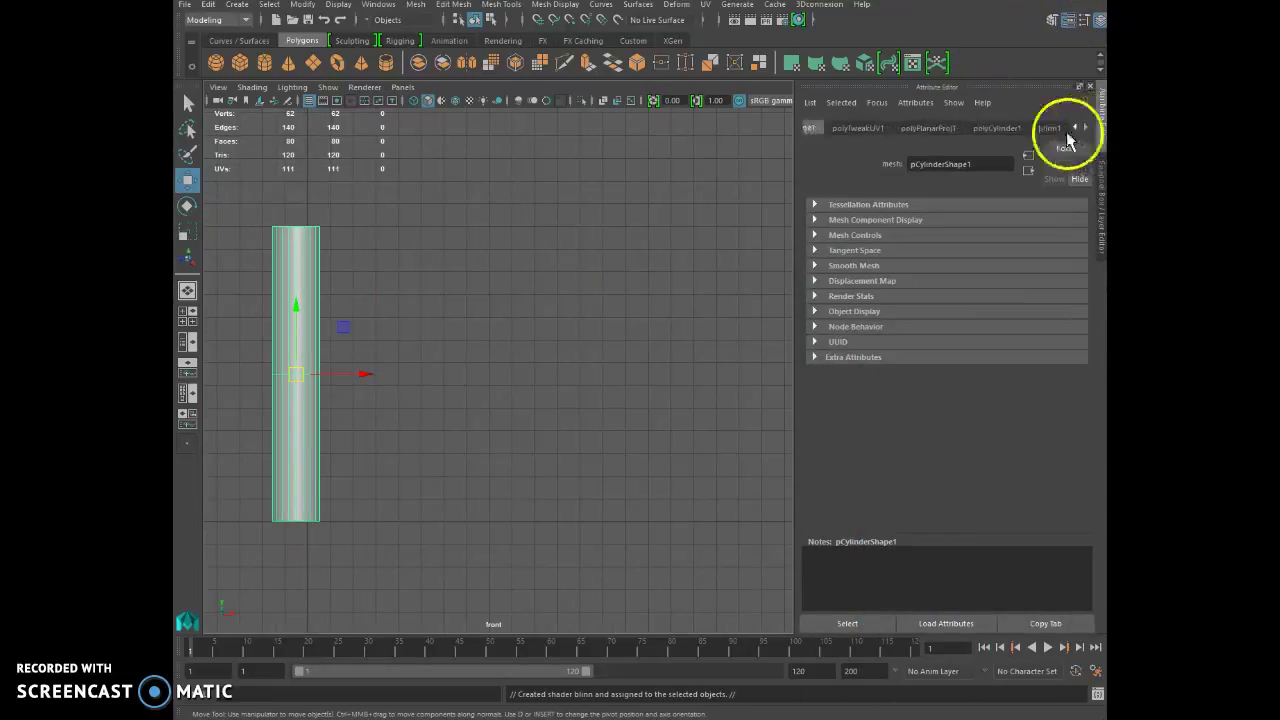
left_click(1055, 128)
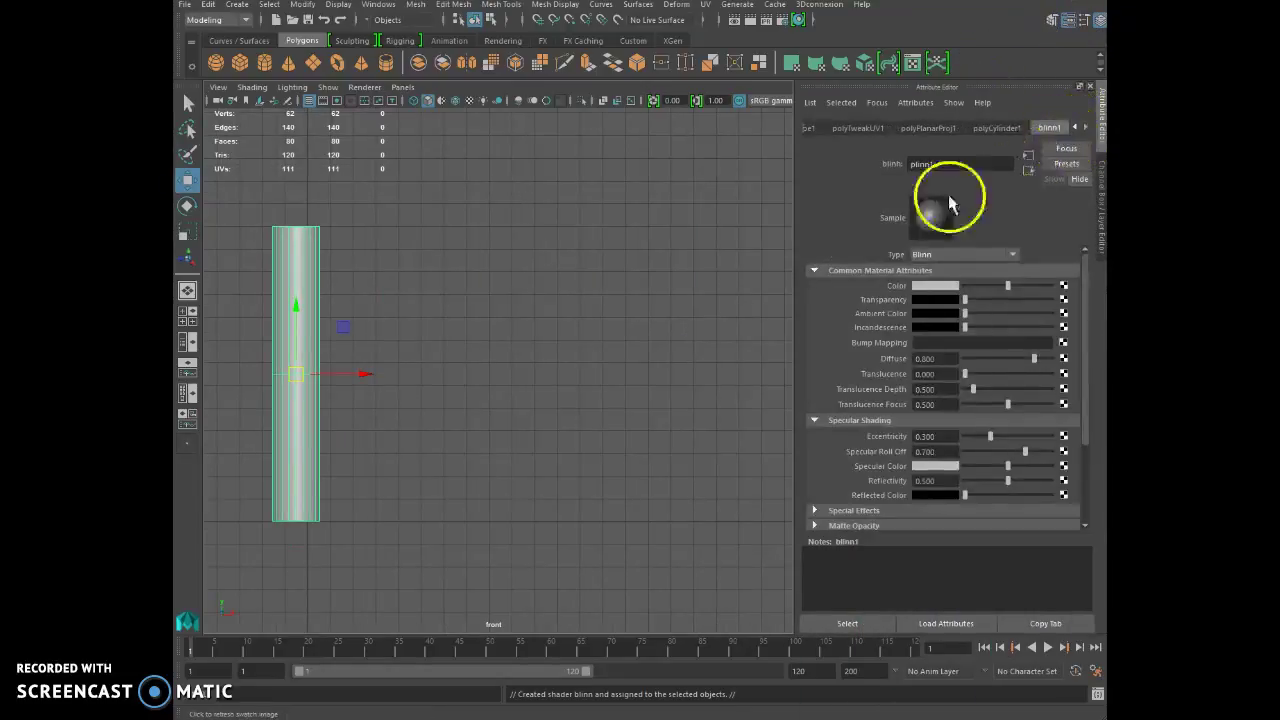
- Connect a Checker texture to the Blinn material's color and display textures in the viewport
left_click(1064, 287)
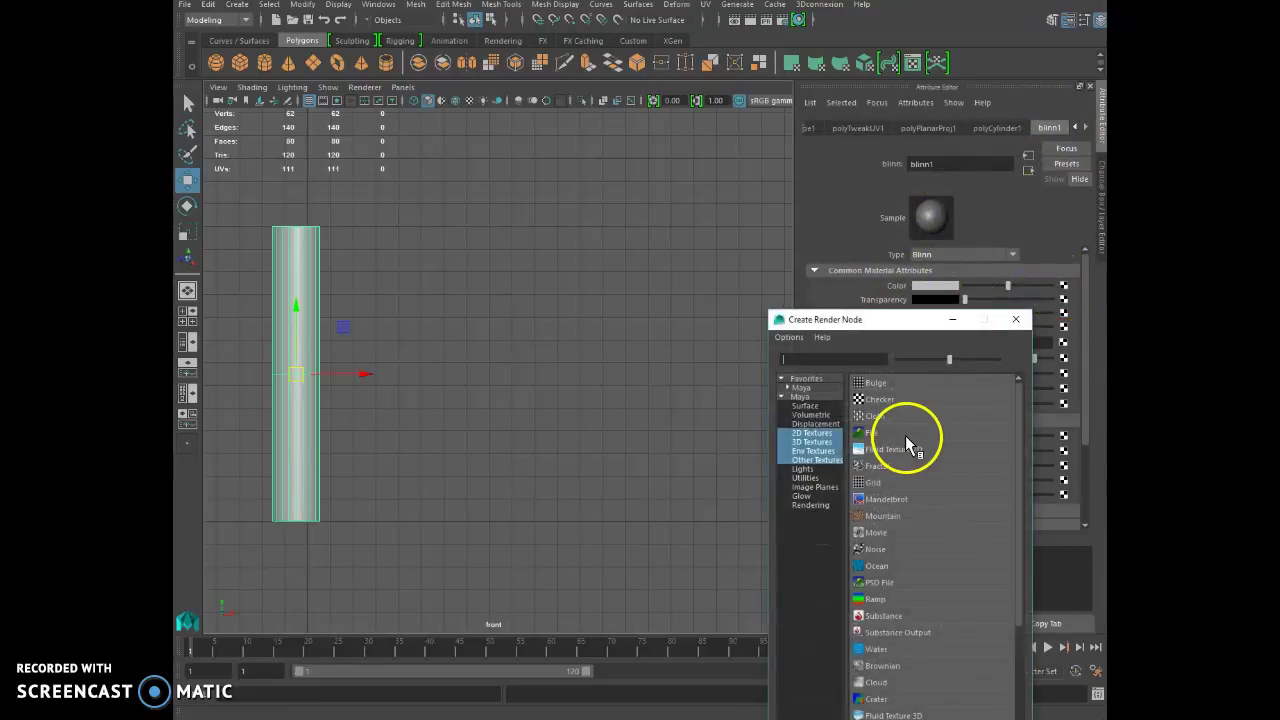
left_click(902, 403)
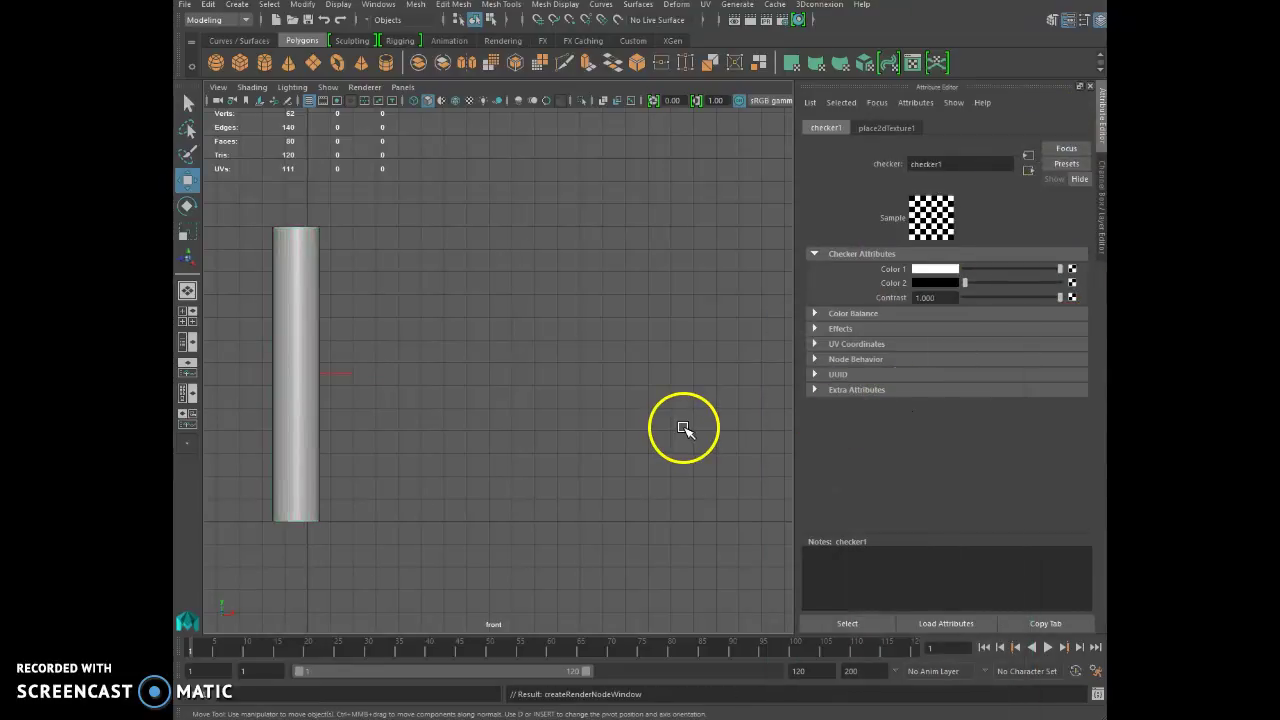
key("6")
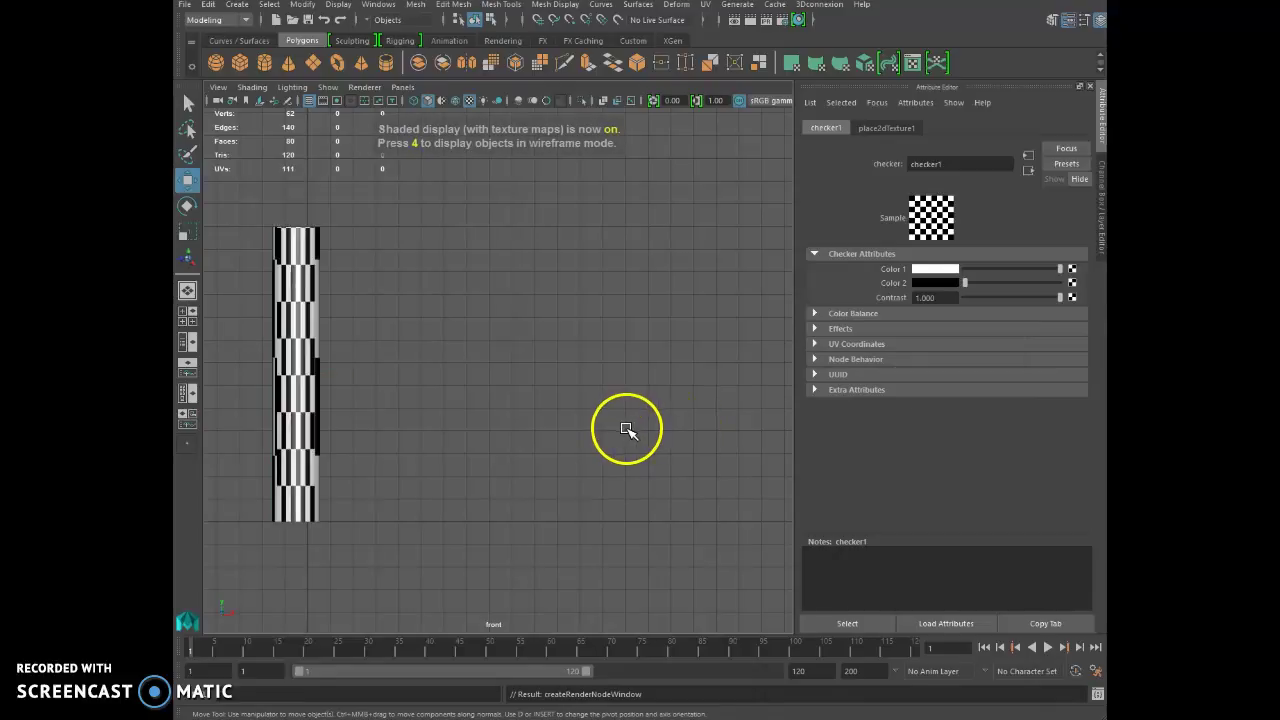
- Bring the UV Editor back beside the cylinder and select all UVs of the projected shell over the checker
left_click_drag(1105, 300, 731, 200)
left_click(283, 294)
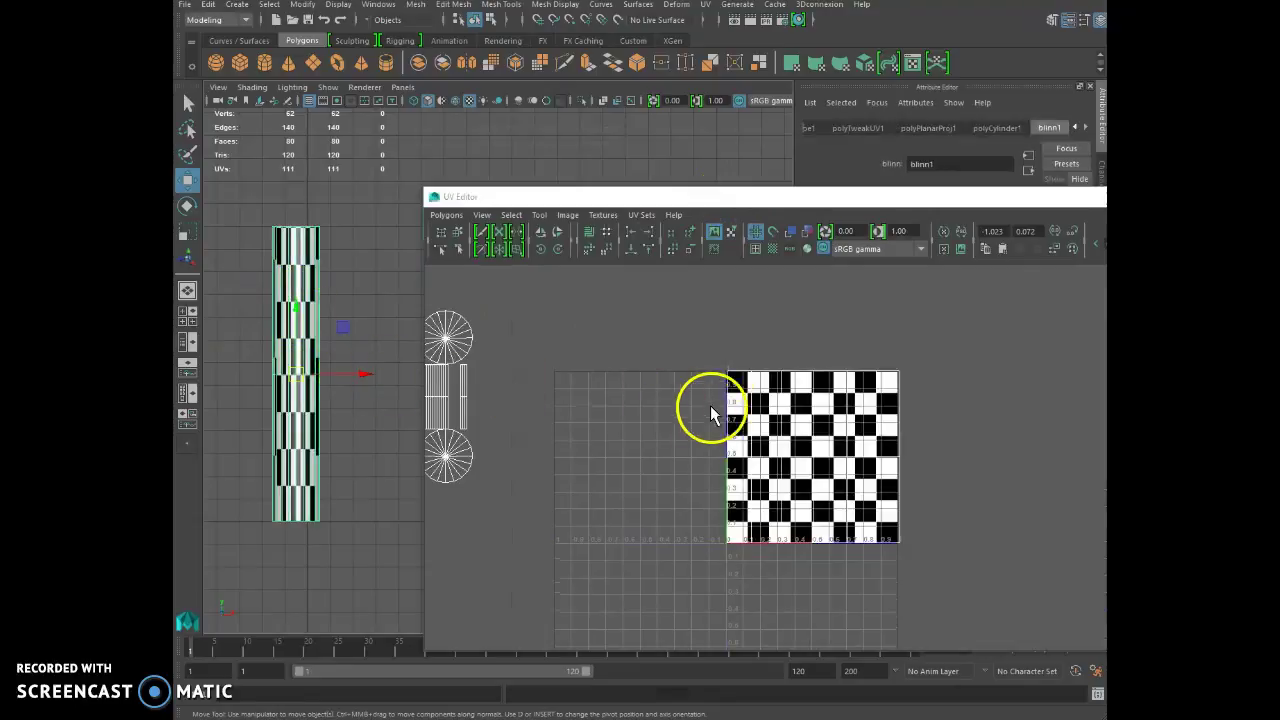
right_click_drag(733, 376, 790, 375)
left_click_drag(770, 515, 957, 594)
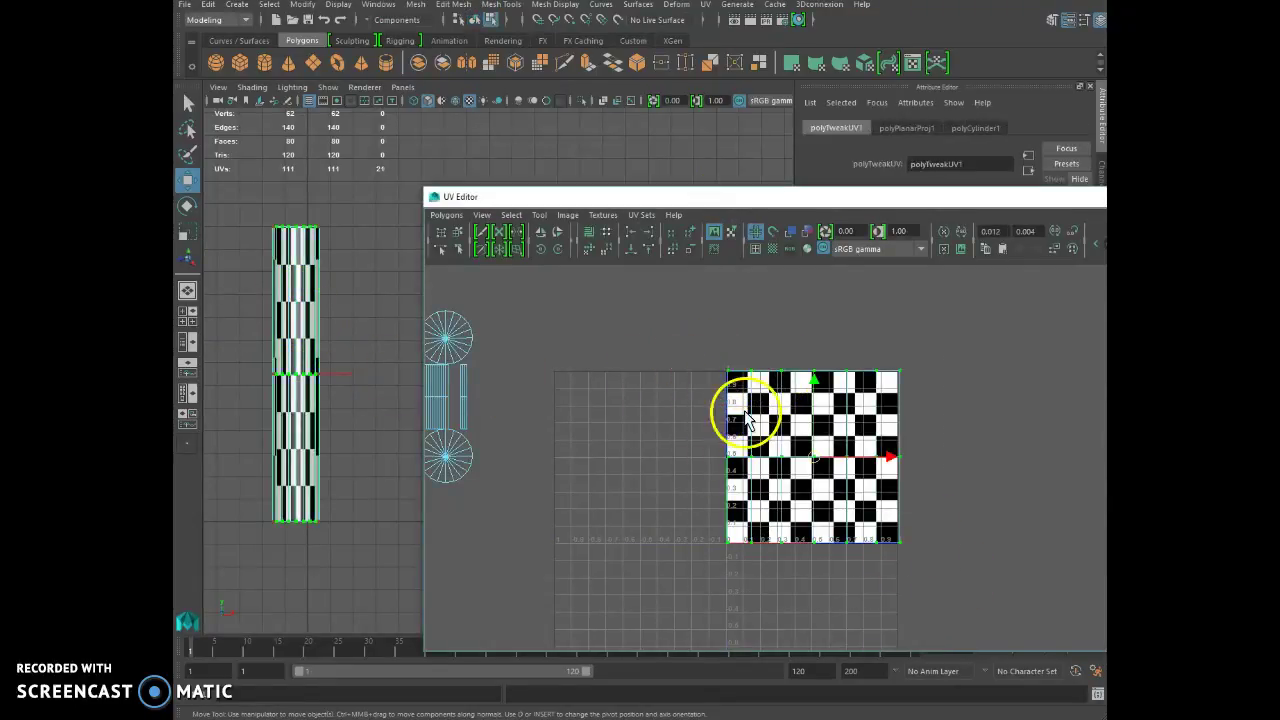
- Scale the projected shell into a narrow strip in U and stretch it in V to even out the checker squares
left_click(186, 234)
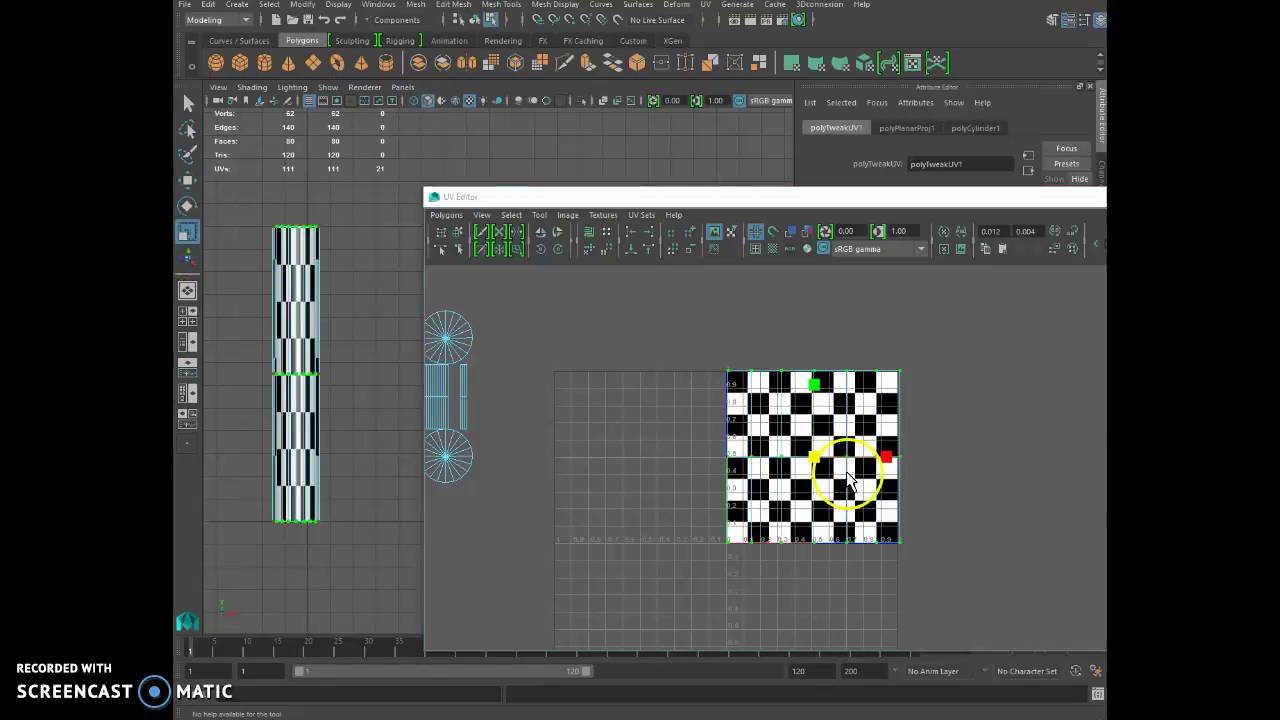
left_click_drag(888, 462, 828, 458)
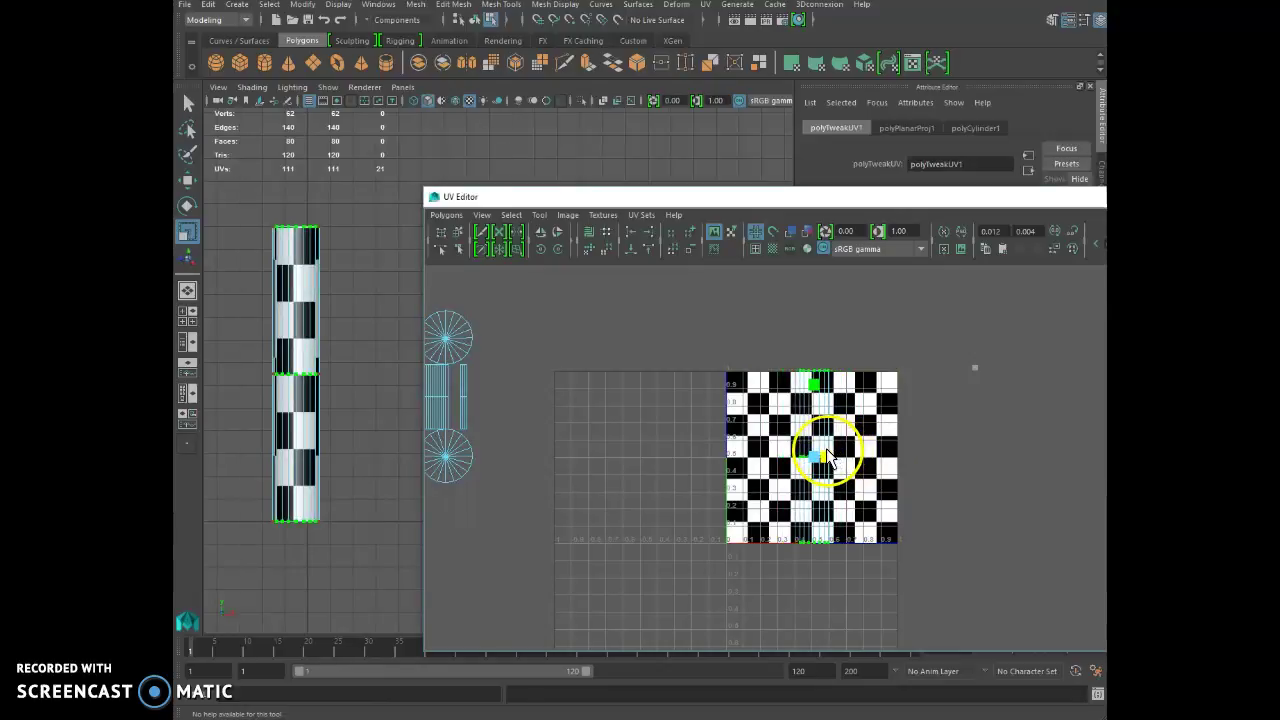
left_click_drag(820, 380, 820, 330)
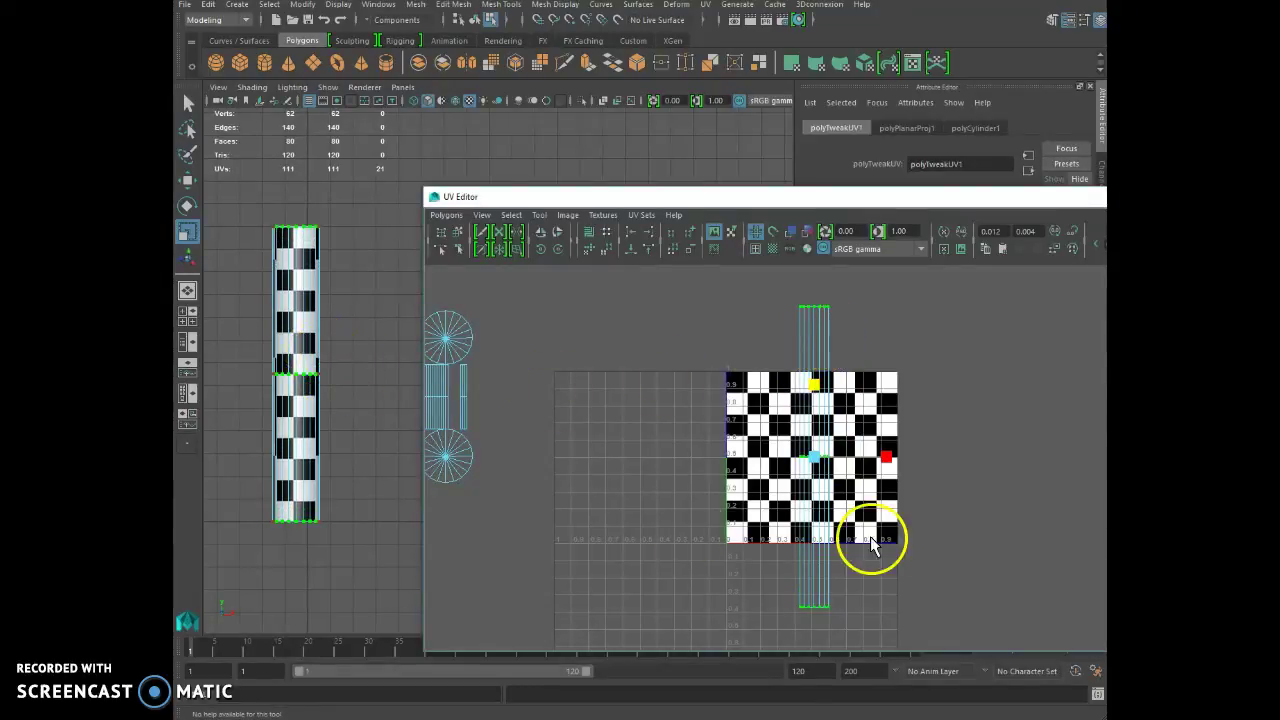
- Scale the strip down uniformly to about 0.8 units tall within the 0 to 1 area, and narrow it slightly in U
mouse_move(815, 458)
left_mouse_down()
mouse_move(777, 490)
mouse_move(912, 455)
mouse_move(823, 461)
mouse_move(840, 461)
left_mouse_up()
right_click_drag(815, 460, 835, 460, "alt")
scroll(836, 462, "up", 5)
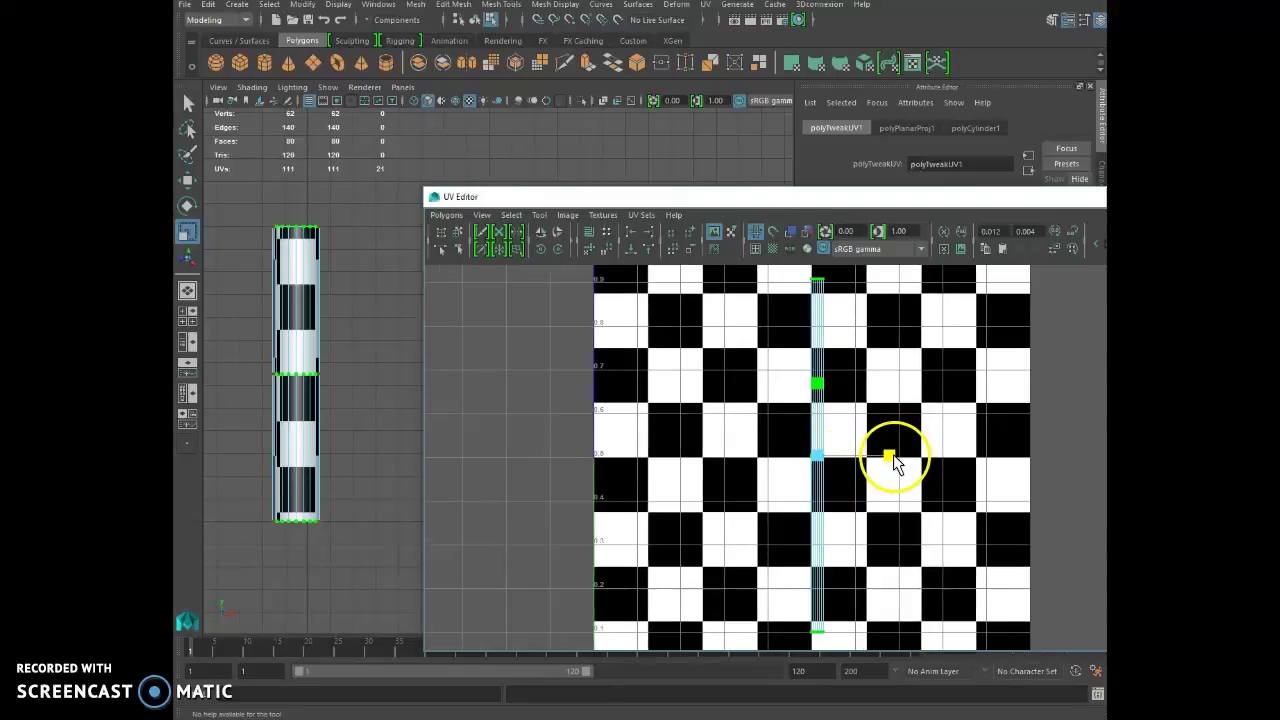
left_click_drag(893, 457, 881, 462)
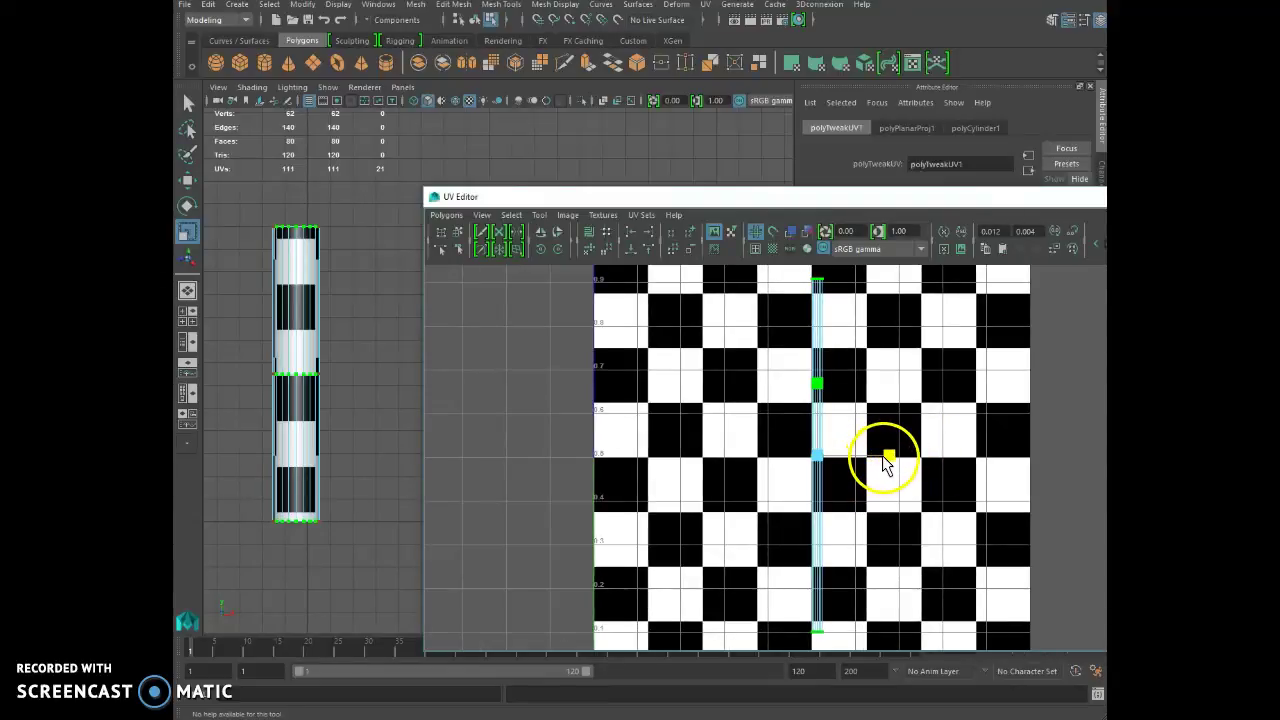
- Move the strip to the low-U, high-V corner of the 0 to 1 area, at about U 0.05
scroll(882, 455, "down", 4)
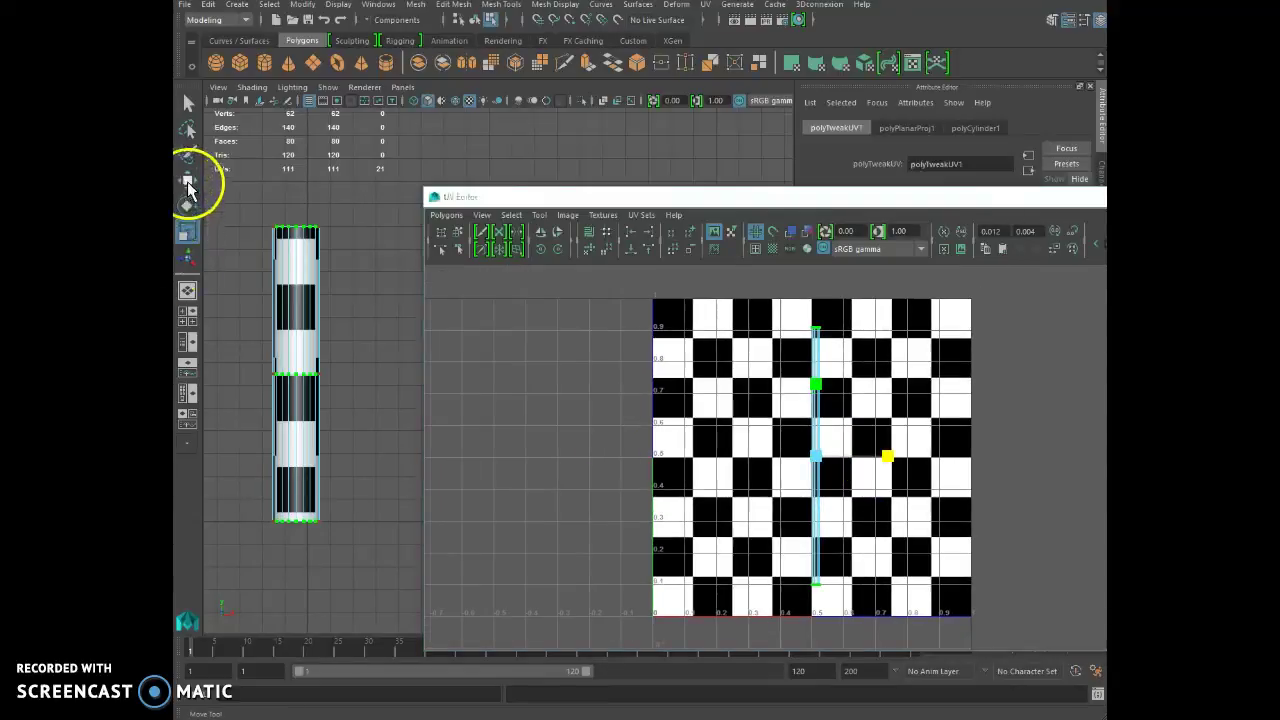
left_click(187, 182)
left_click_drag(820, 457, 671, 434)
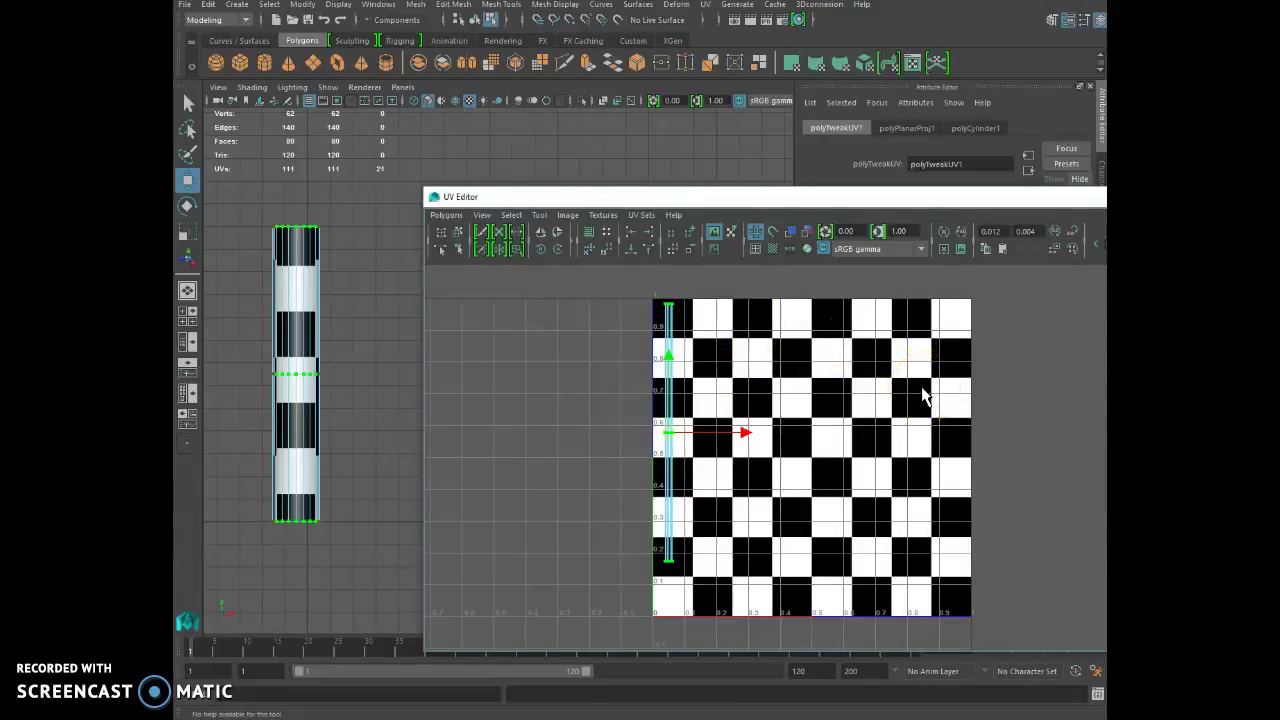
- Open the UV Snapshot options, examine the size, image format and UV range settings, and close them without exporting
left_click(440, 220)
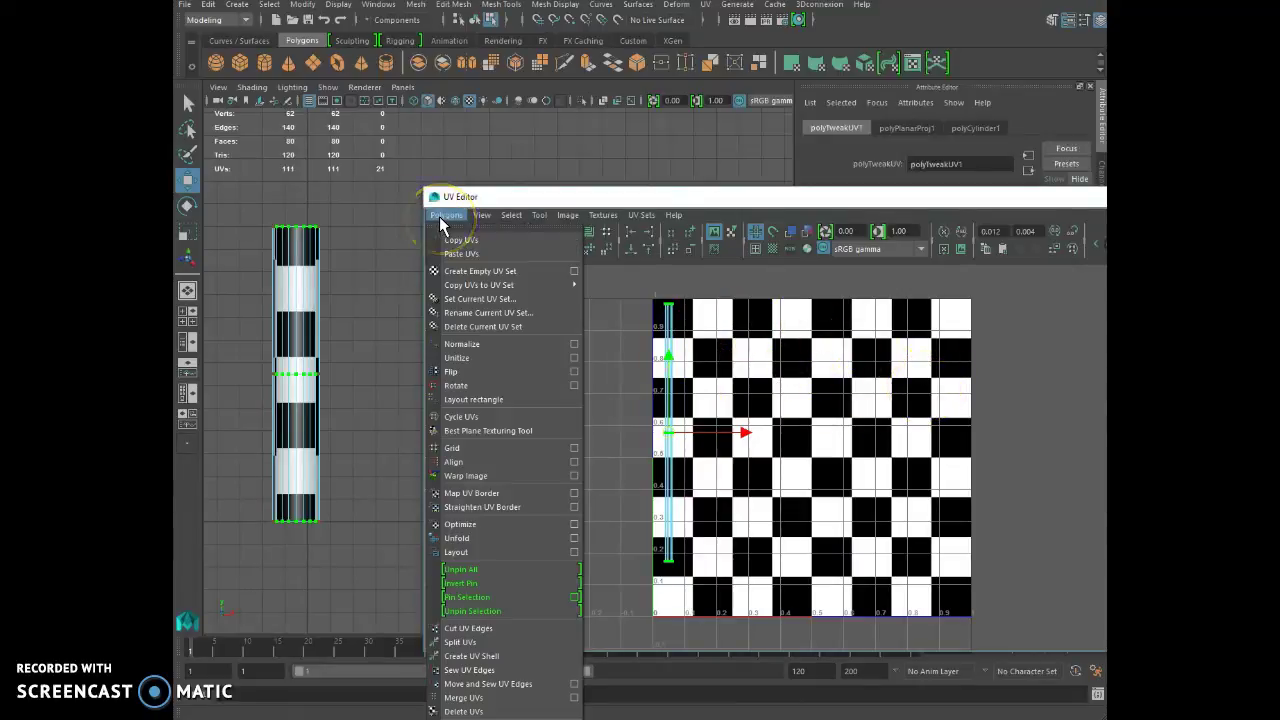
left_click(526, 660)
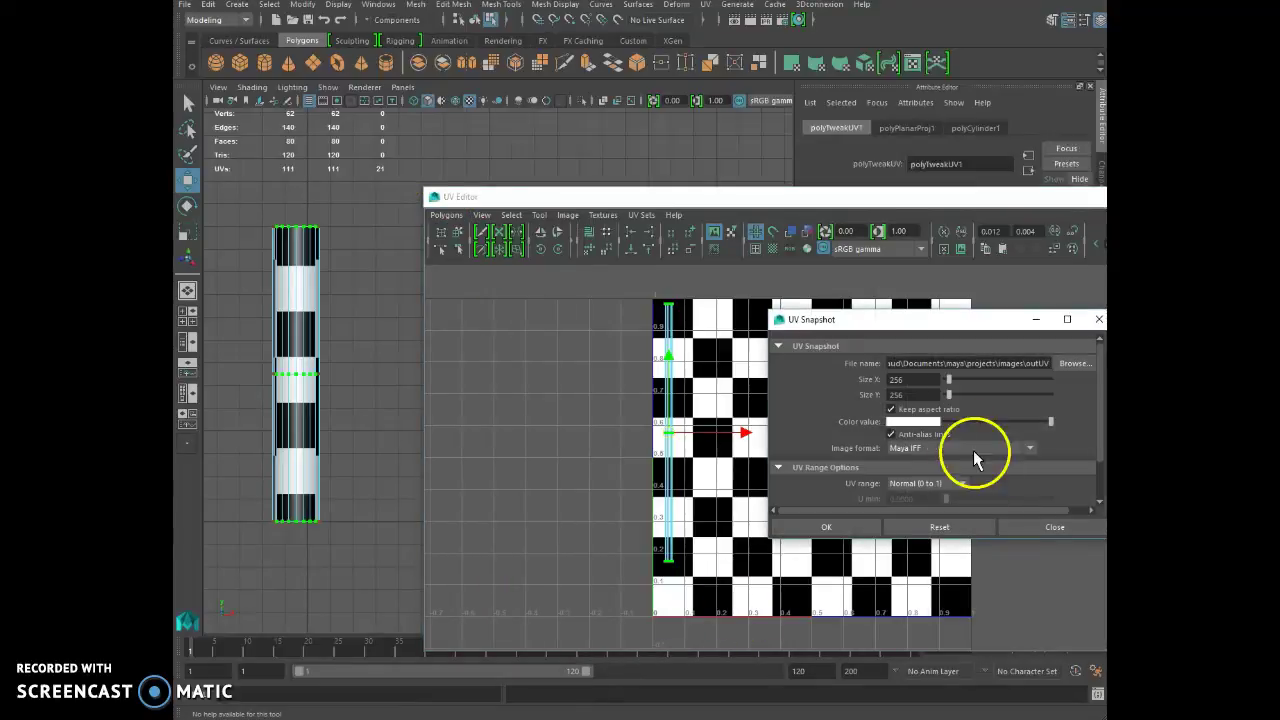
left_click_drag(997, 328, 773, 284)
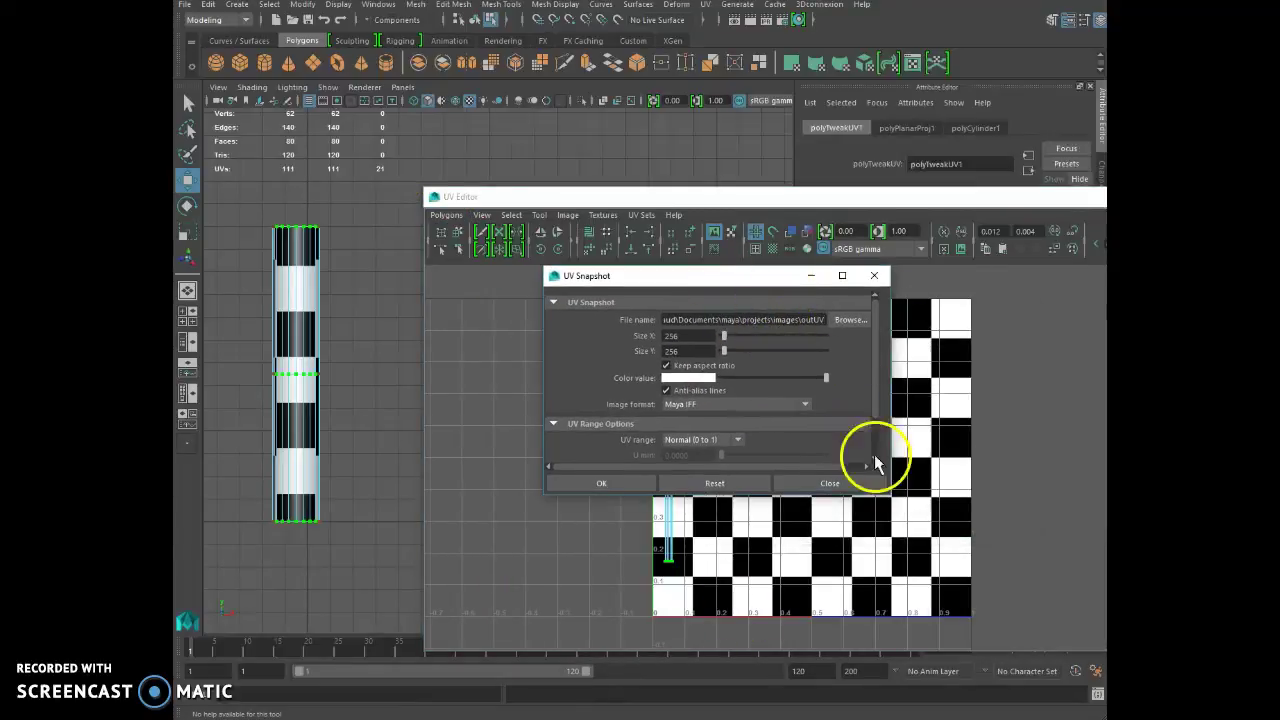
left_click(821, 484)
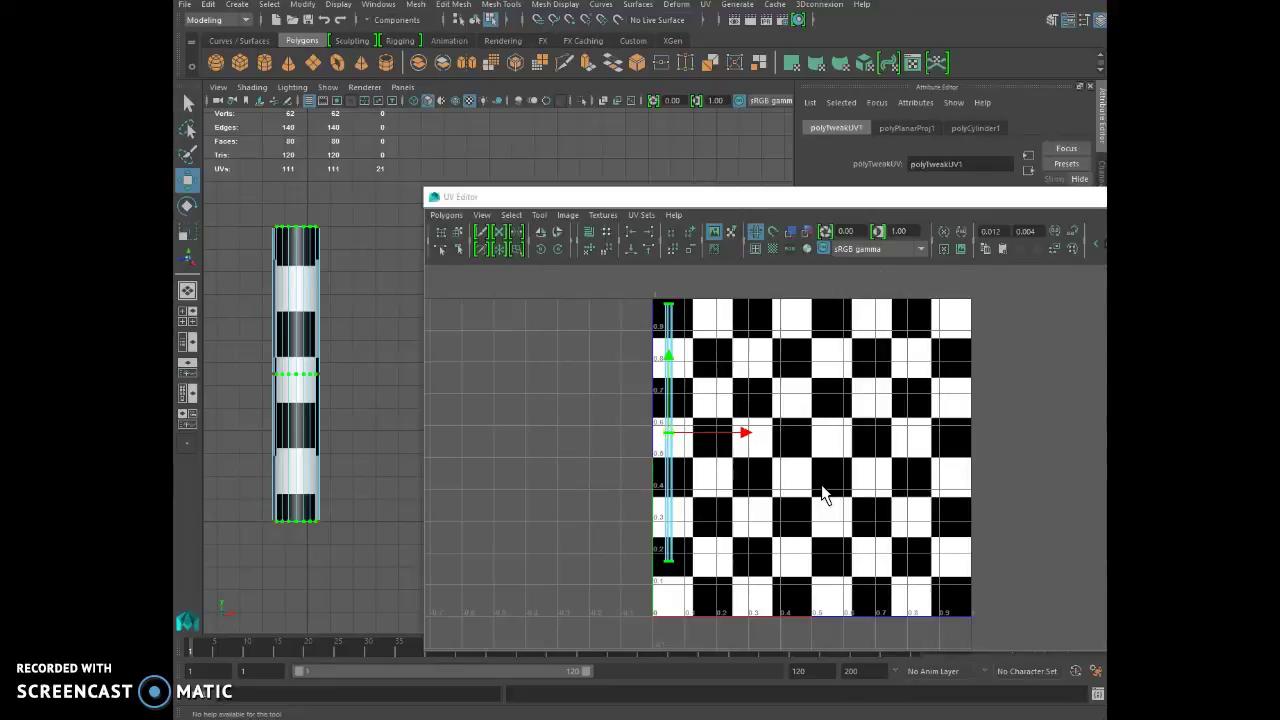
left_click(651, 624)
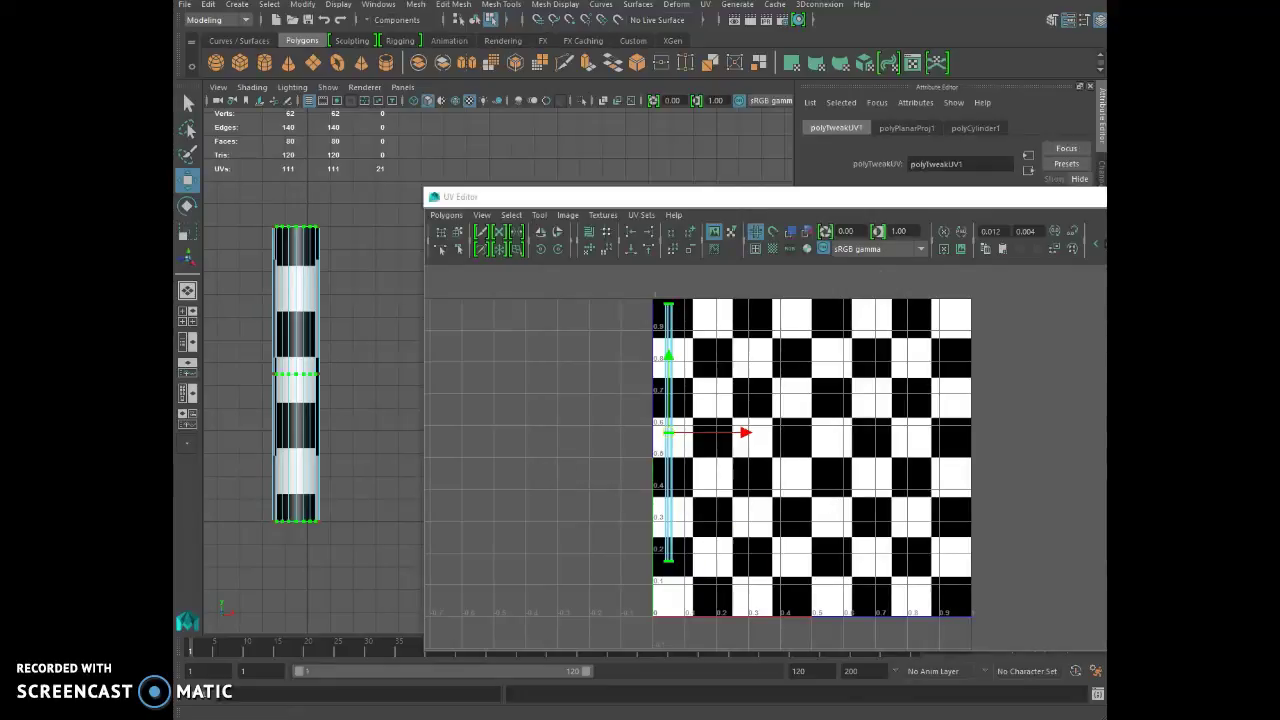